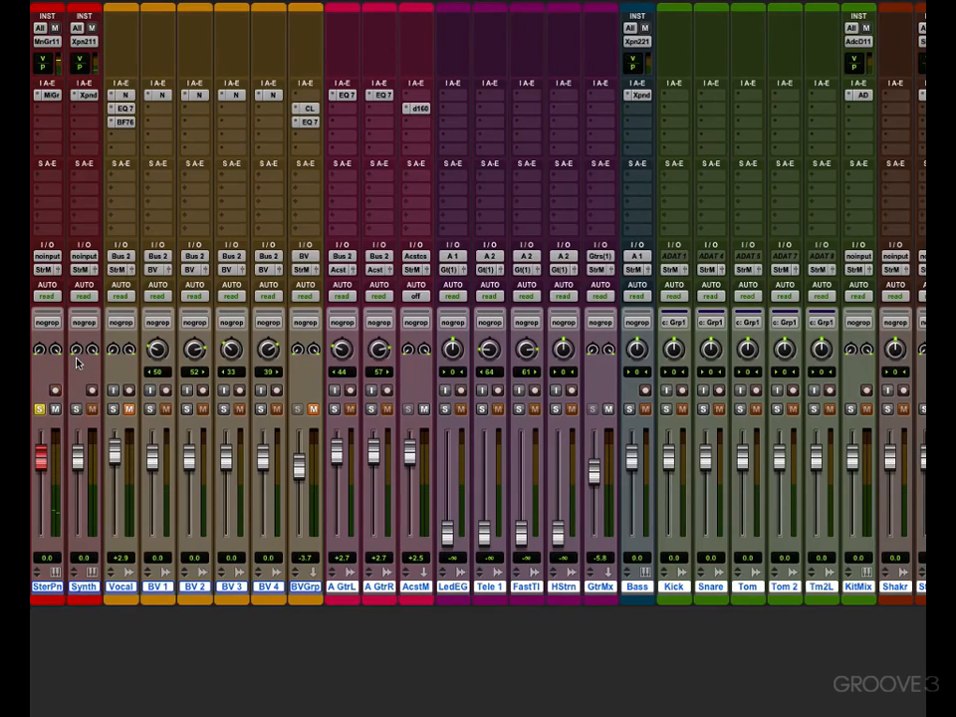
- Solo the left and right acoustic guitar tracks and the Vocal track along with the stereo piano
{"action": "left_click", "coordinate": [334, 410]}
{"action": "left_click", "coordinate": [371, 409]}
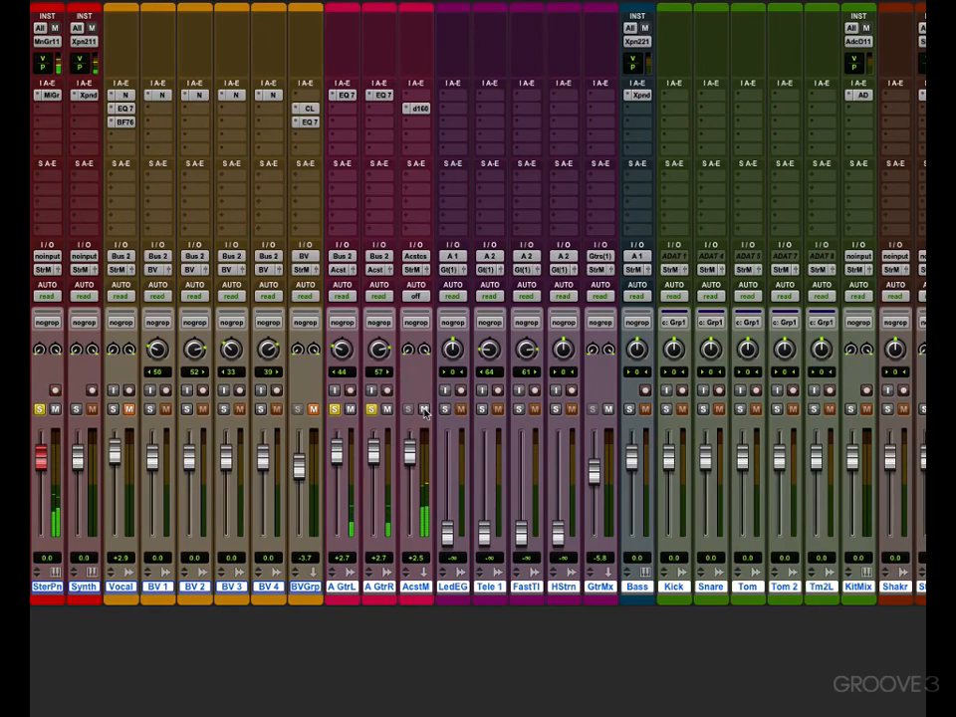
{"action": "left_click", "coordinate": [113, 408]}
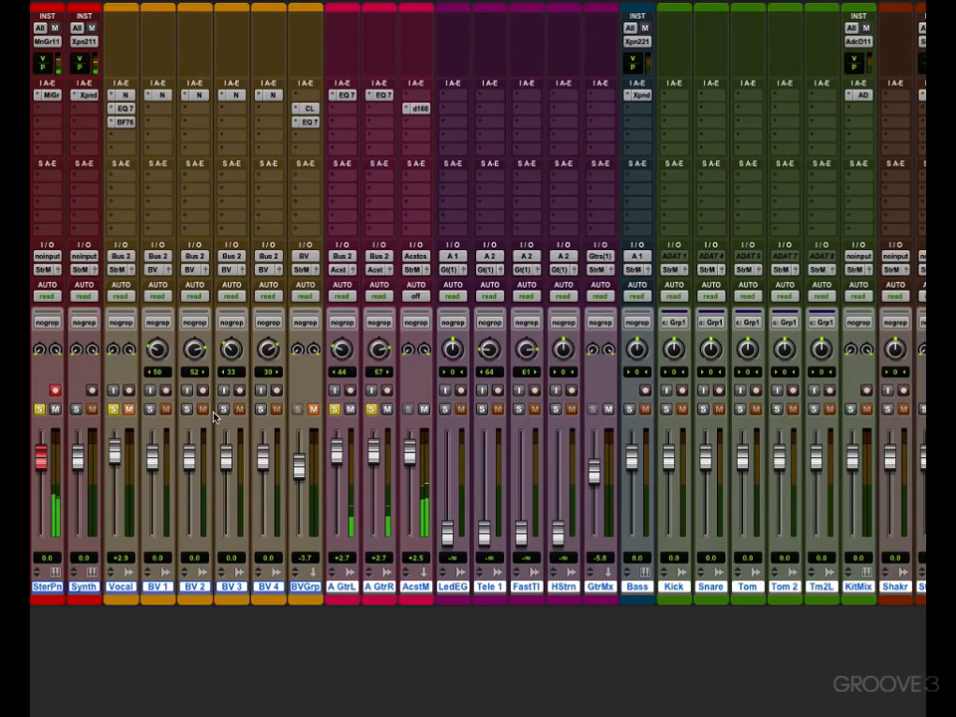
- Unmute the Vocal track and set its volume to -0.3 dB
{"action": "key", "text": "ctrl+equal"}
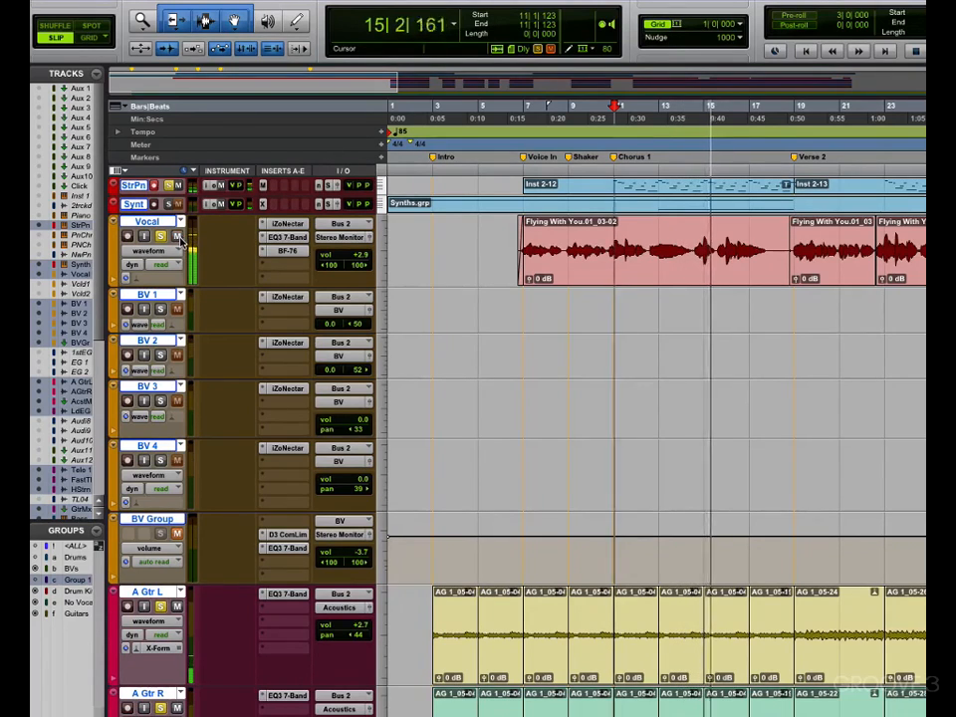
{"action": "key", "text": "ctrl+equal"}
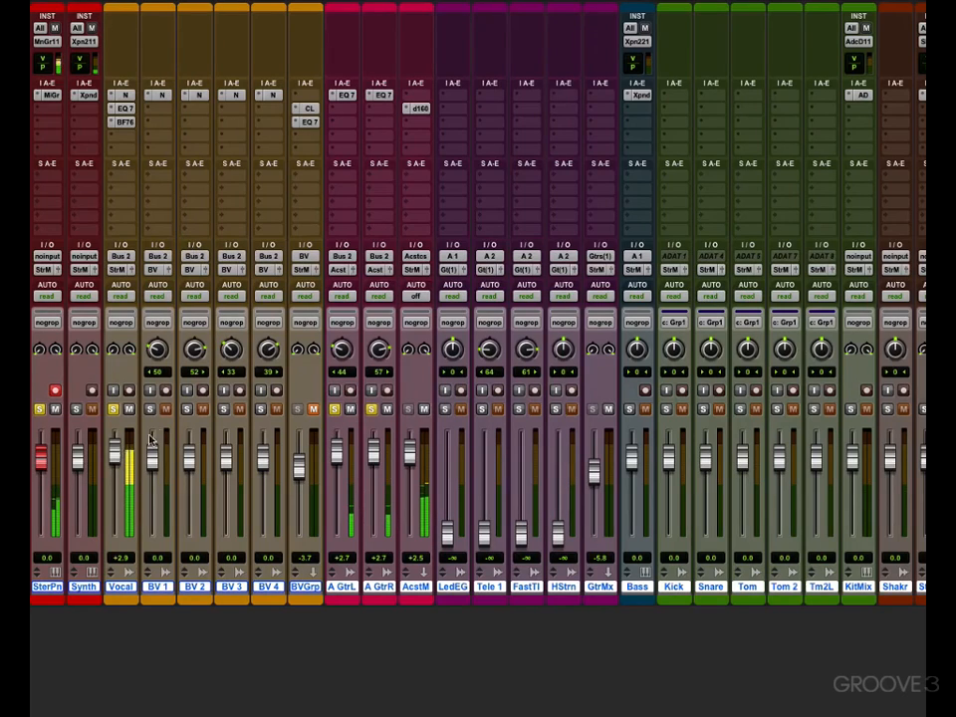
{"action": "mouse_move", "coordinate": [115, 457]}
{"action": "left_mouse_down"}
{"action": "mouse_move", "coordinate": [117, 471]}
{"action": "mouse_move", "coordinate": [117, 462]}
{"action": "left_mouse_up"}
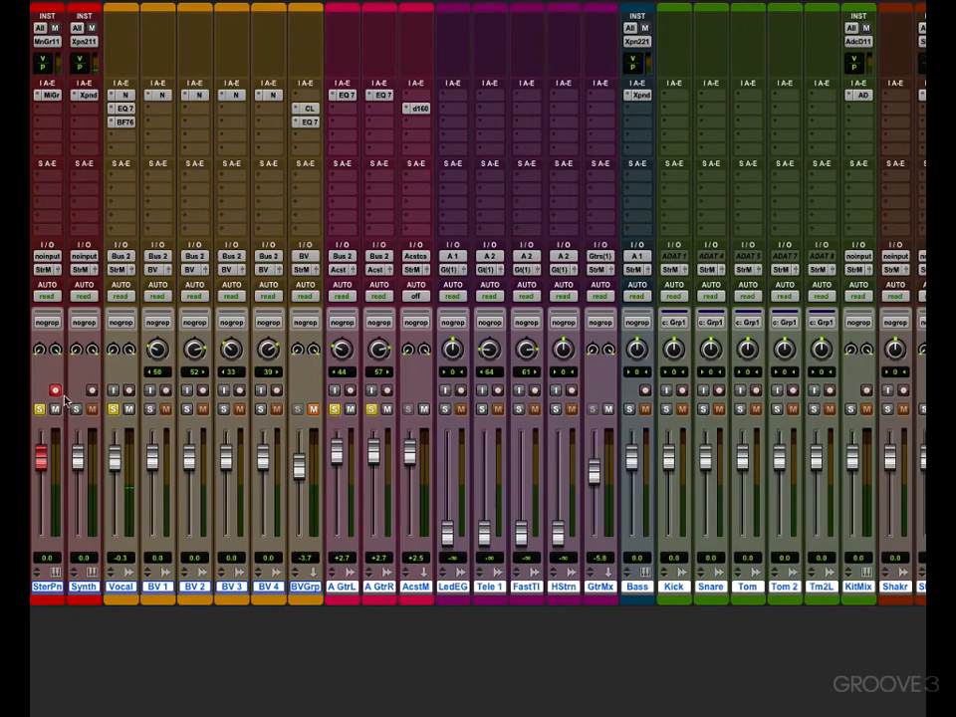
- Turn off record arm on the stereo piano track and take both acoustic guitar tracks out of solo
{"action": "left_click", "coordinate": [55, 390]}
{"action": "left_click", "coordinate": [337, 409]}
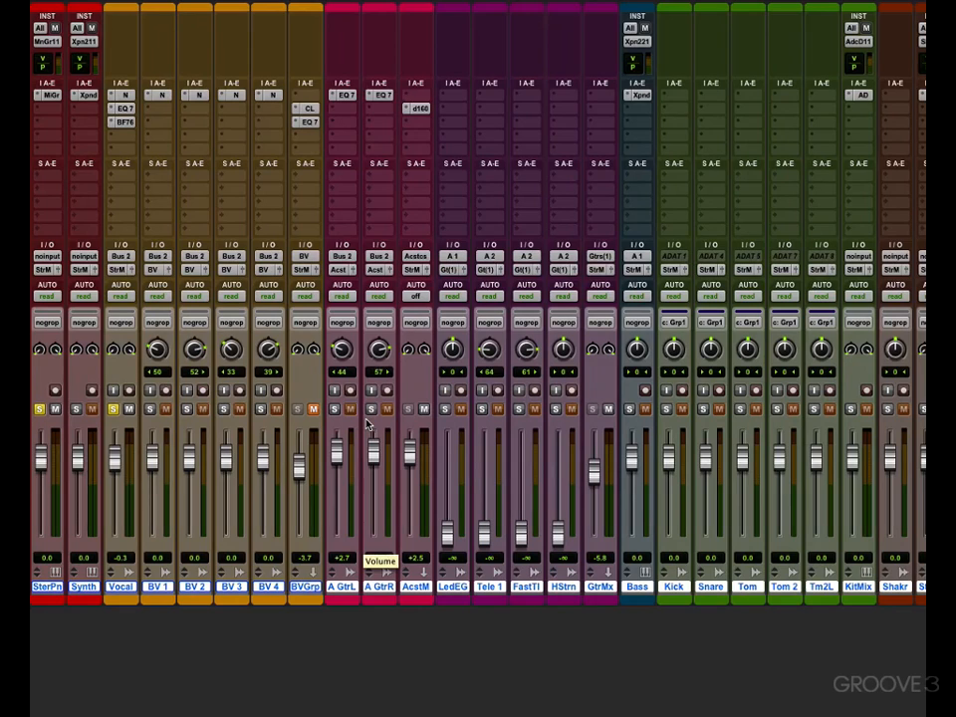
- Insert the multichannel EQ3 7-Band plug-in in the second insert slot of the stereo piano track
{"action": "left_click", "coordinate": [45, 113]}
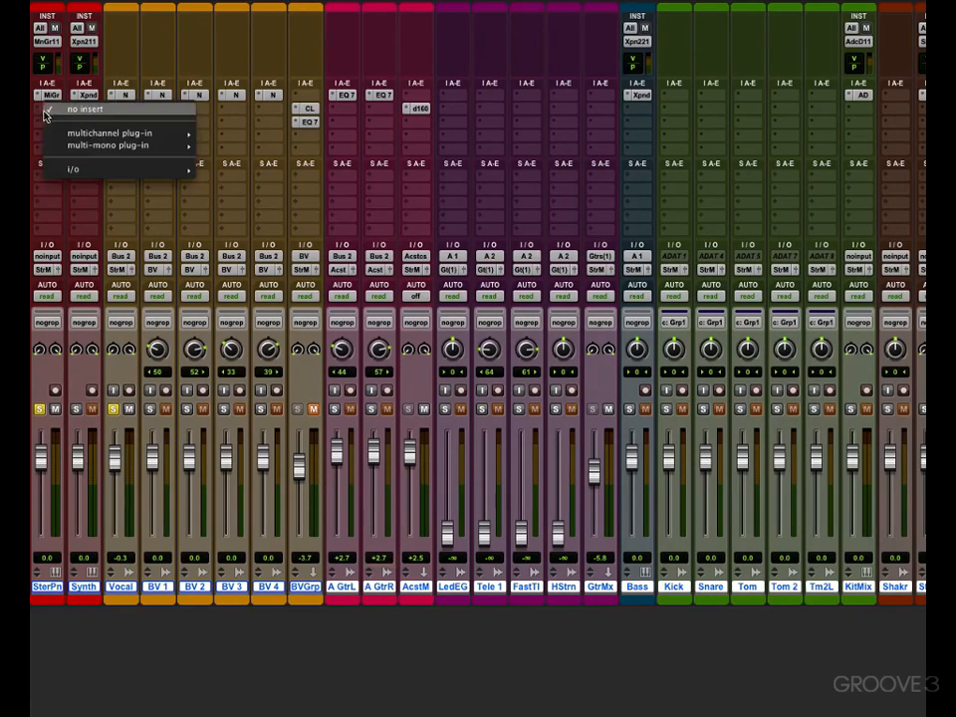
{"action": "mouse_move", "coordinate": [76, 133]}
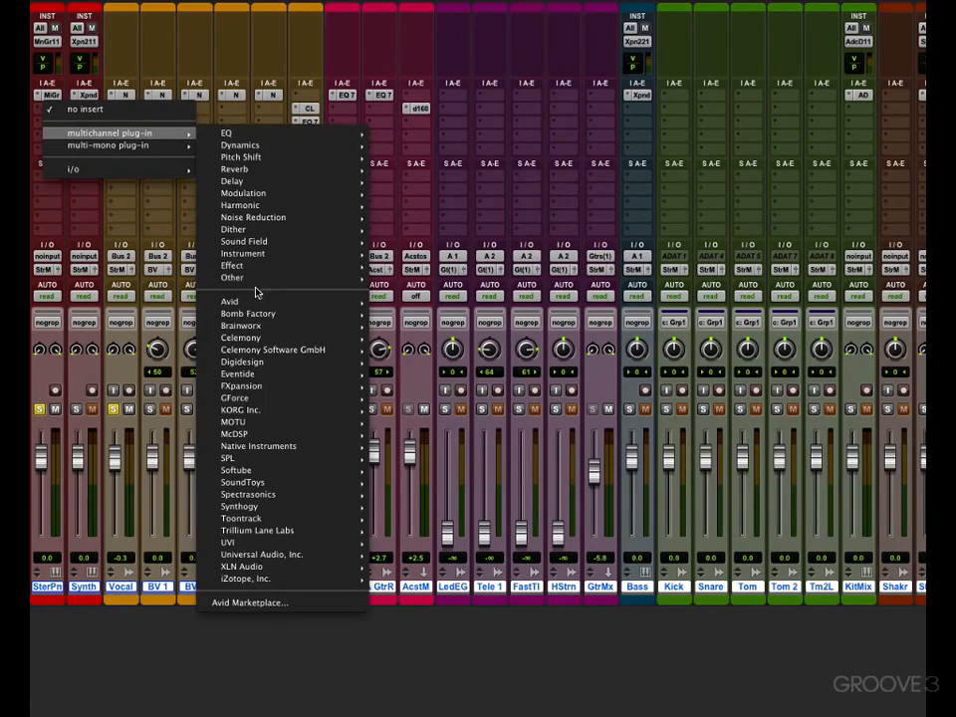
{"action": "mouse_move", "coordinate": [239, 301]}
{"action": "left_click", "coordinate": [418, 408]}
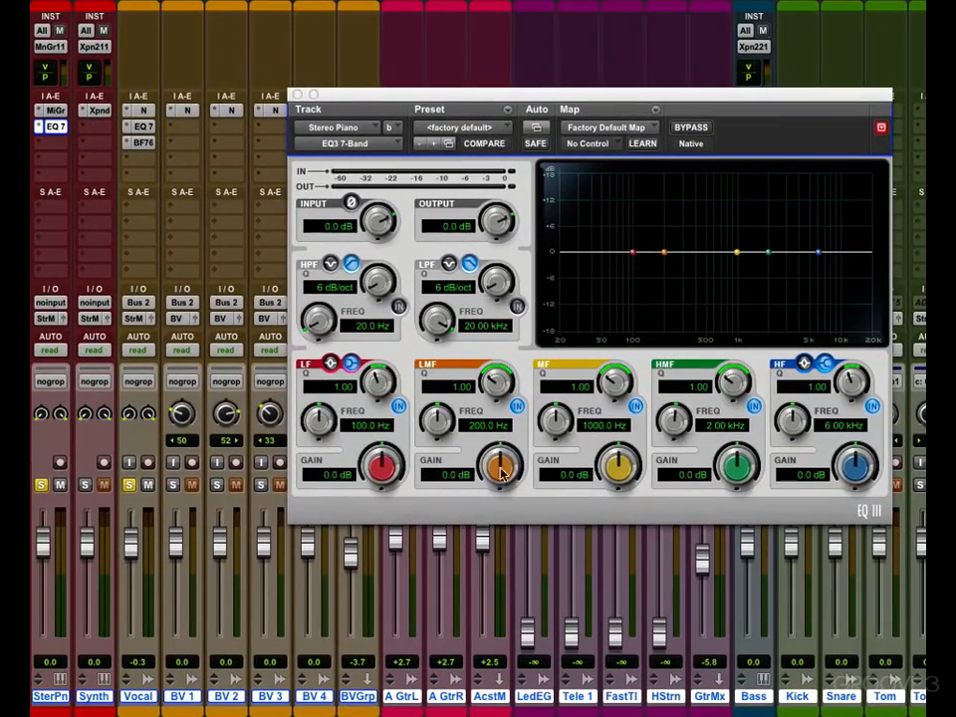
- During playback, boost the piano's high-mid band 1.5 dB at 2.54 kHz and enable a 12 dB/oct high-pass filter at 132 Hz
{"action": "key", "text": "space"}
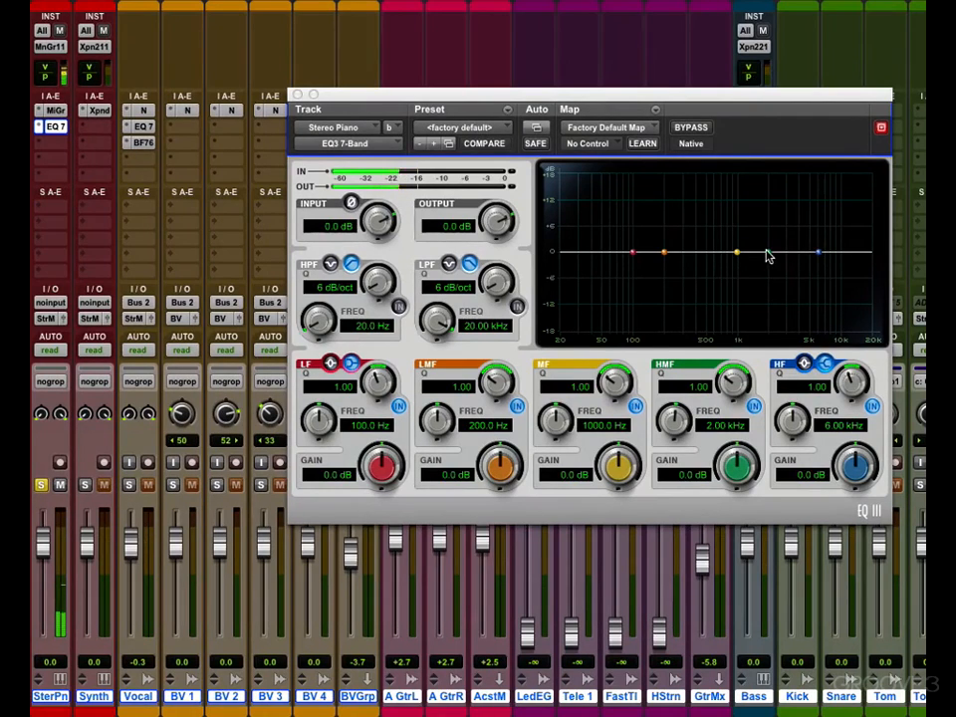
{"action": "mouse_move", "coordinate": [766, 256]}
{"action": "left_mouse_down"}
{"action": "mouse_move", "coordinate": [784, 232]}
{"action": "mouse_move", "coordinate": [678, 215]}
{"action": "mouse_move", "coordinate": [794, 219]}
{"action": "mouse_move", "coordinate": [786, 214]}
{"action": "mouse_move", "coordinate": [780, 258]}
{"action": "mouse_move", "coordinate": [779, 246]}
{"action": "left_mouse_up"}
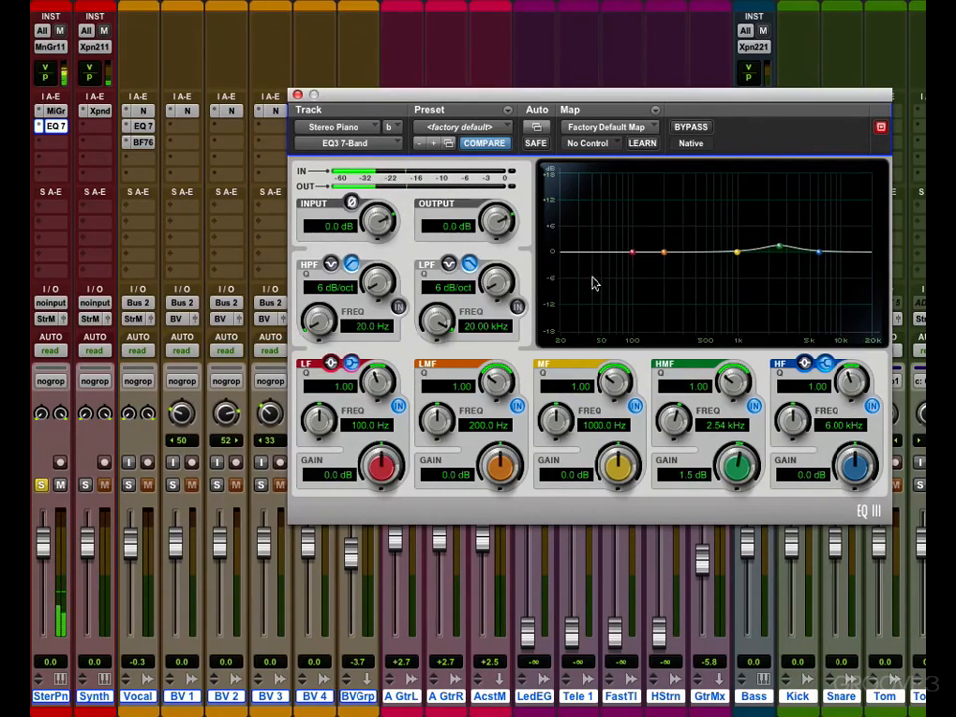
{"action": "left_click", "coordinate": [398, 306]}
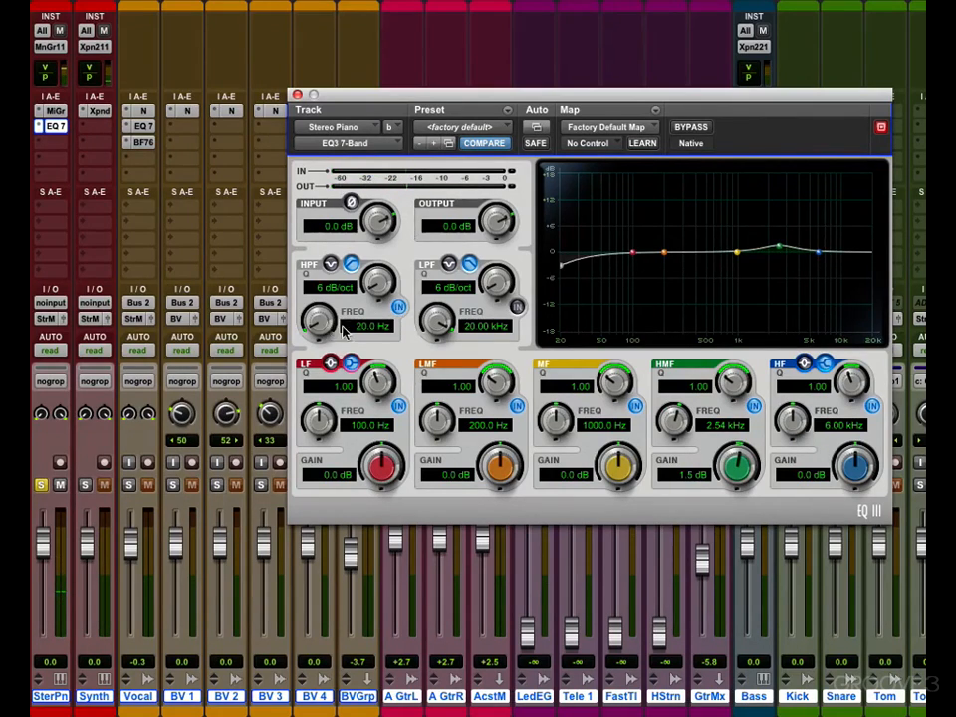
{"action": "left_click_drag", "start_coordinate": [338, 332], "coordinate": [384, 252]}
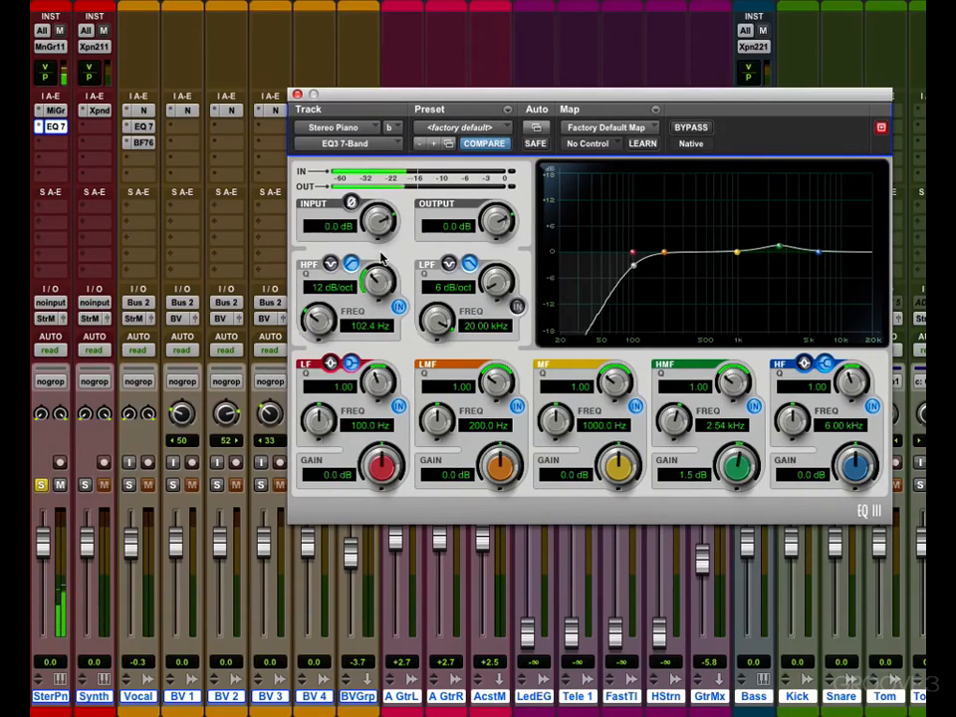
{"action": "mouse_move", "coordinate": [312, 330]}
{"action": "left_mouse_down"}
{"action": "mouse_move", "coordinate": [316, 289]}
{"action": "mouse_move", "coordinate": [311, 347]}
{"action": "left_mouse_up"}
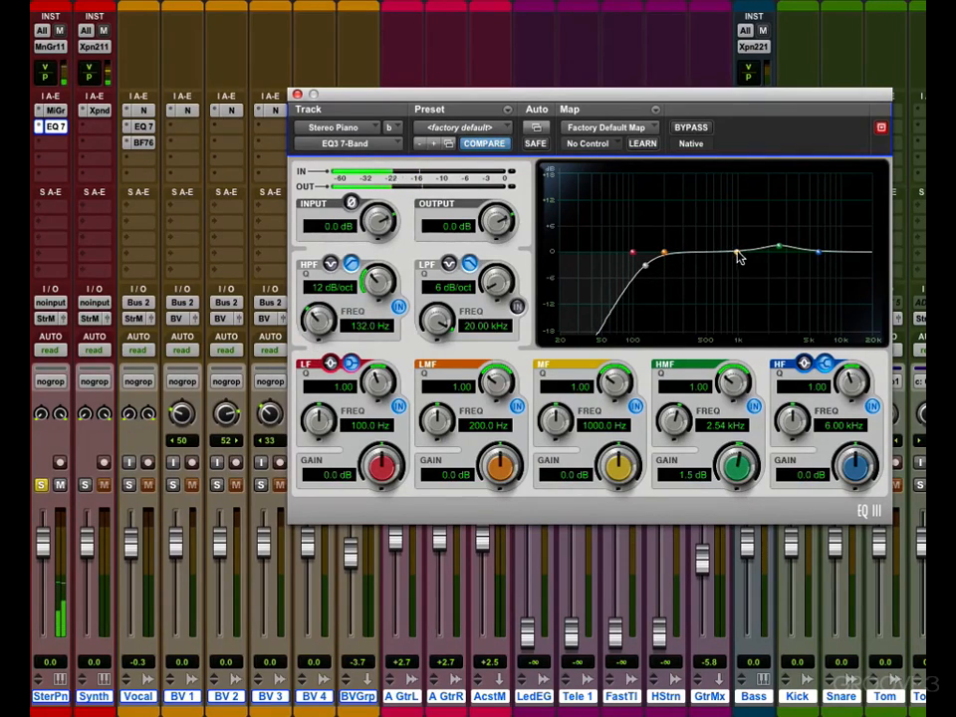
- Cut the piano EQ's mid band by 1.5 dB at 400.6 Hz and compare the sound with the EQ bypassed and active
{"action": "left_click_drag", "start_coordinate": [738, 257], "coordinate": [695, 260]}
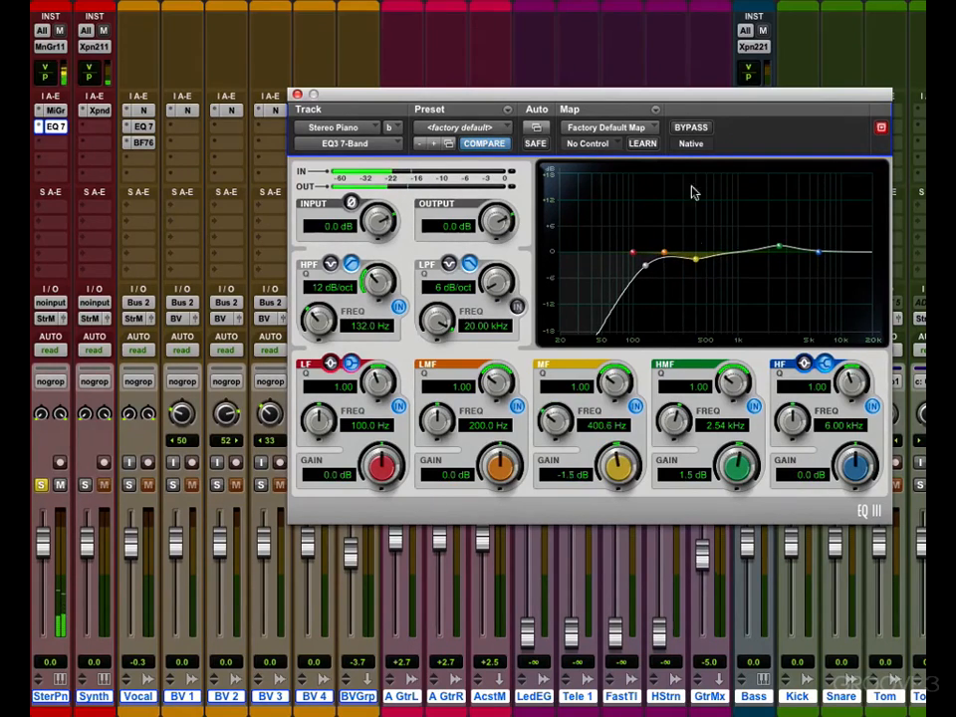
{"action": "left_click", "coordinate": [697, 131]}
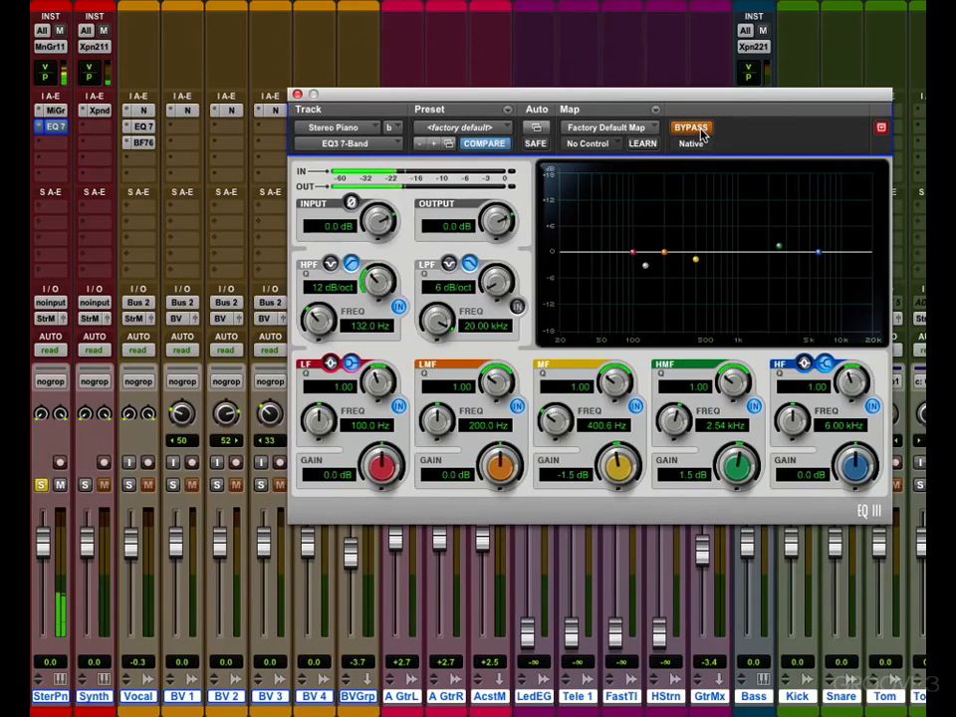
{"action": "left_click", "coordinate": [700, 132]}
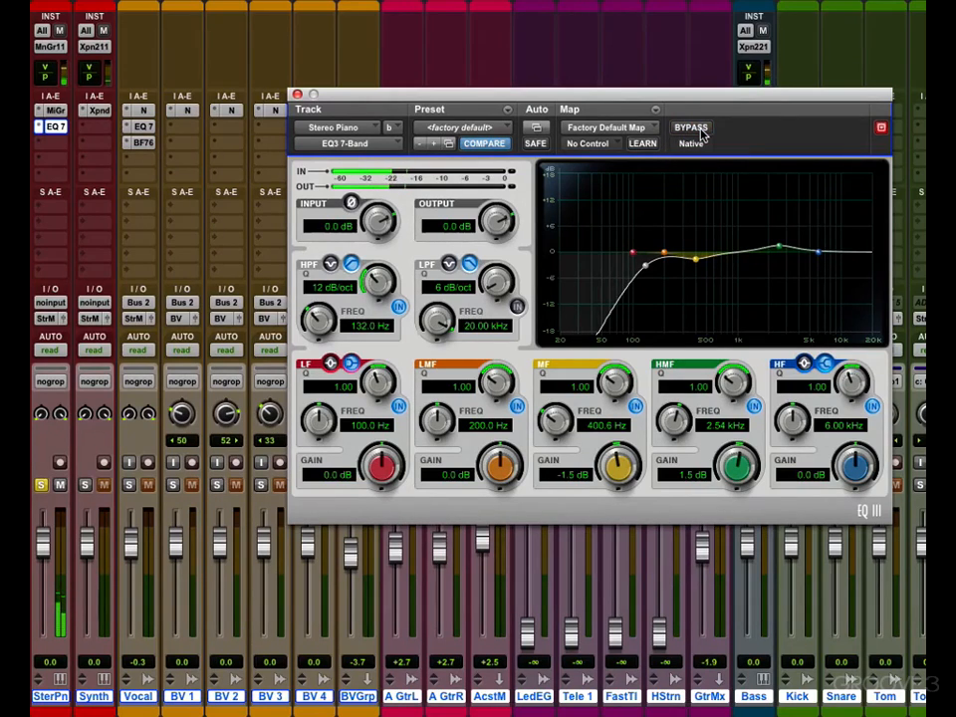
- Insert the multichannel Dyn3 Compressor/Limiter in the third insert slot of the stereo piano track
{"action": "left_click", "coordinate": [40, 142]}
{"action": "mouse_move", "coordinate": [59, 171]}
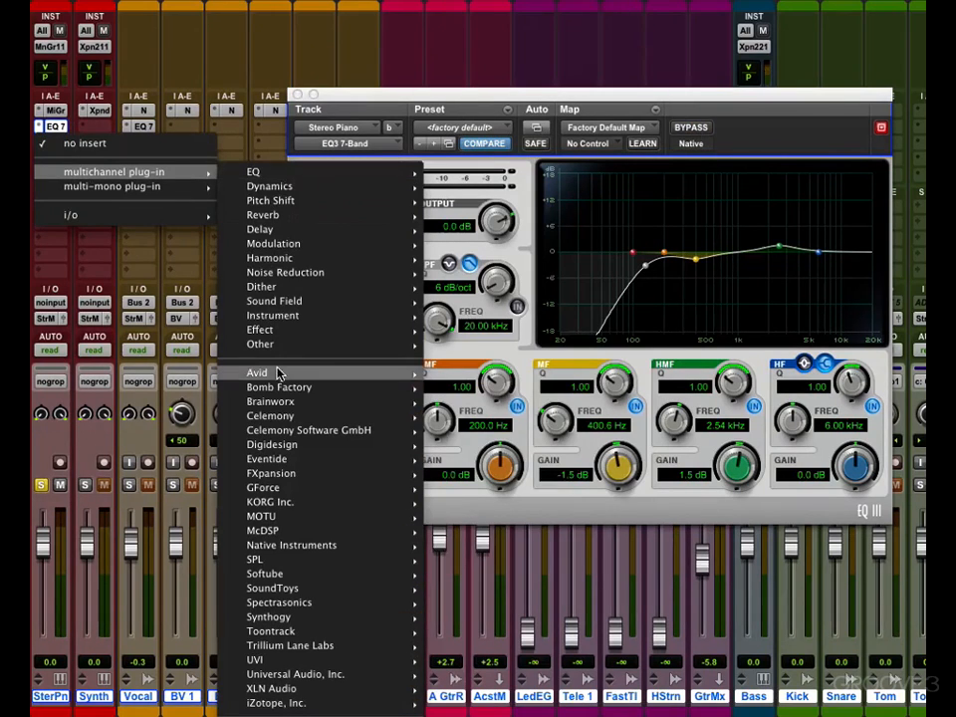
{"action": "mouse_move", "coordinate": [278, 370]}
{"action": "left_click", "coordinate": [494, 449]}
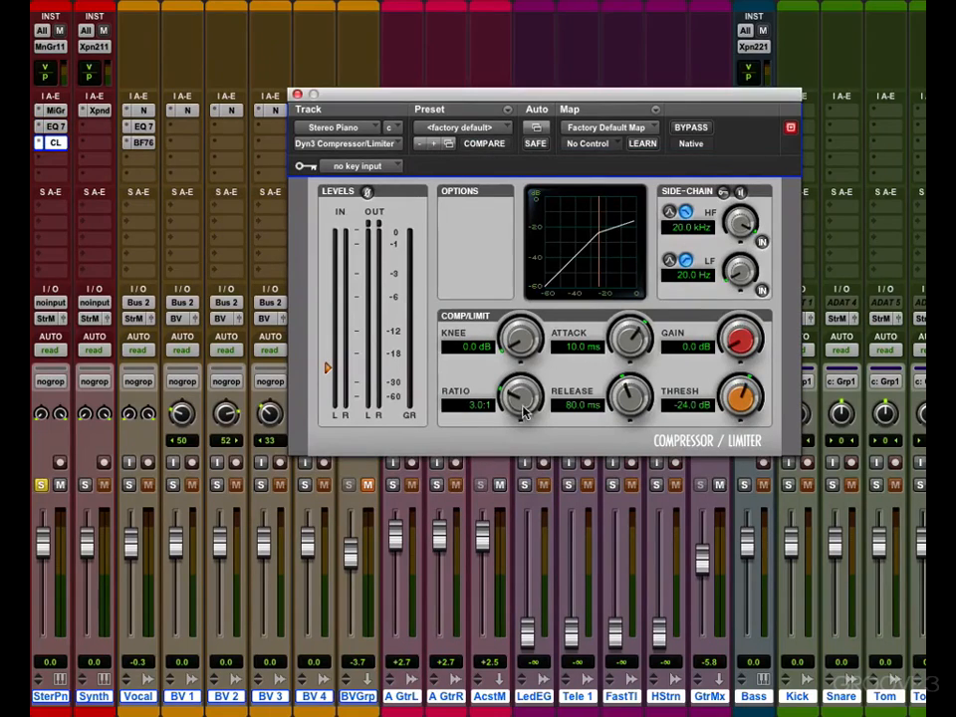
- Set the piano compressor to limiting with a 100:1 ratio, 22.8 µs attack and -19.6 dB threshold
{"action": "left_click_drag", "start_coordinate": [525, 411], "coordinate": [612, 91]}
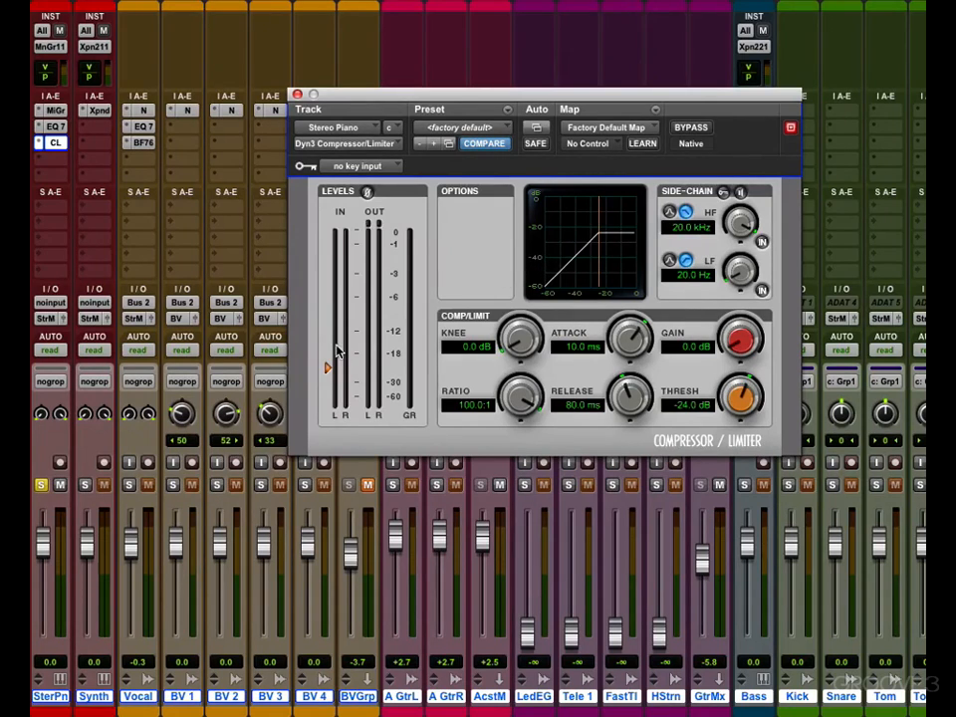
{"action": "mouse_move", "coordinate": [327, 368]}
{"action": "left_mouse_down"}
{"action": "mouse_move", "coordinate": [334, 258]}
{"action": "mouse_move", "coordinate": [319, 309]}
{"action": "mouse_move", "coordinate": [330, 239]}
{"action": "mouse_move", "coordinate": [327, 367]}
{"action": "left_mouse_up"}
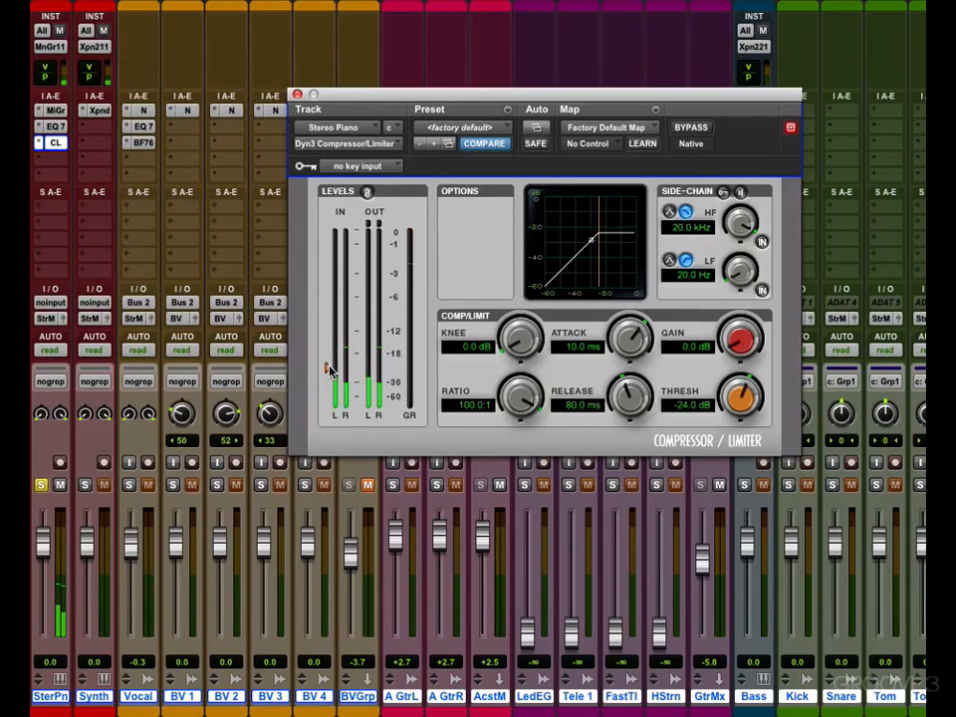
{"action": "left_click_drag", "start_coordinate": [619, 324], "coordinate": [591, 416]}
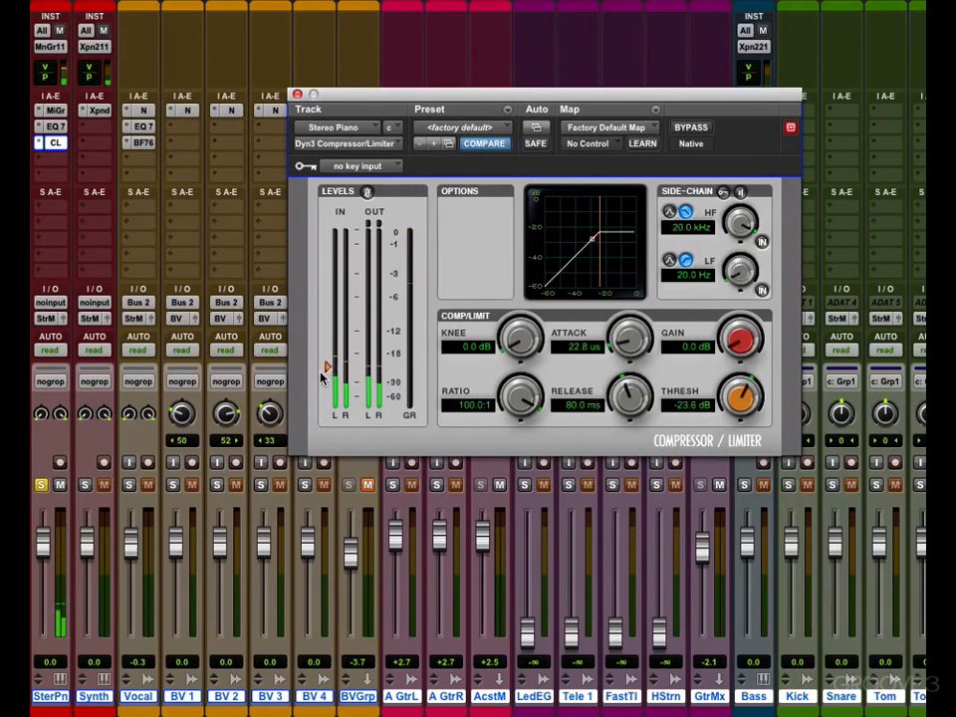
{"action": "mouse_move", "coordinate": [327, 367]}
{"action": "left_mouse_down"}
{"action": "mouse_move", "coordinate": [327, 354]}
{"action": "mouse_move", "coordinate": [328, 362]}
{"action": "left_mouse_up"}
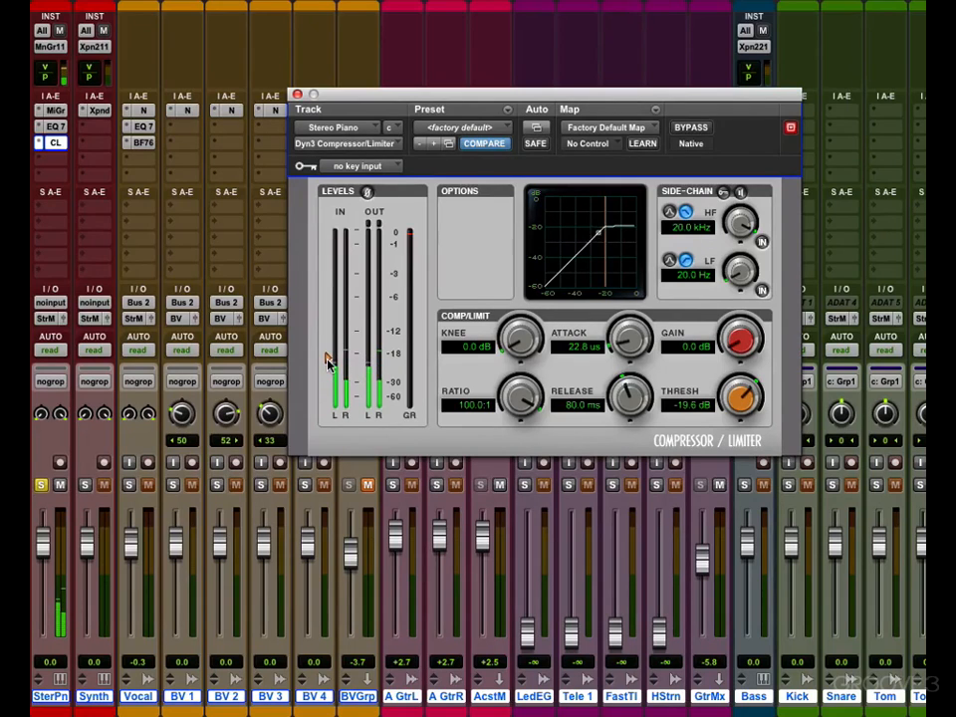
- Soften the piano limiting with a 51.3:1 ratio, 5.0 dB knee, 41.3 µs attack and 194 ms release
{"action": "left_click_drag", "start_coordinate": [519, 396], "coordinate": [517, 411]}
{"action": "left_click_drag", "start_coordinate": [518, 342], "coordinate": [521, 313]}
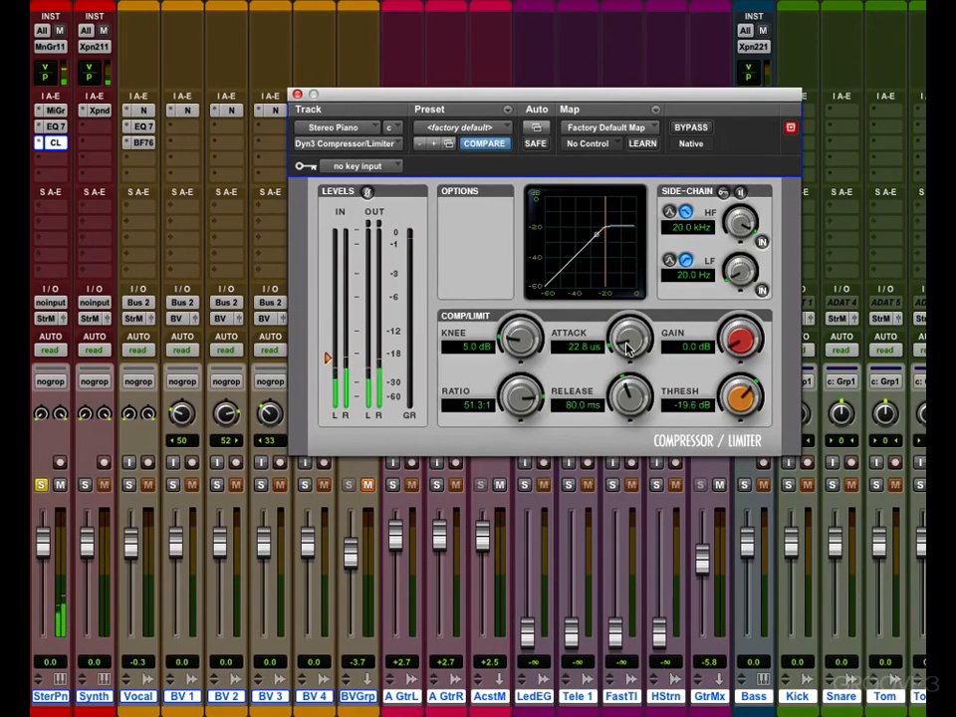
{"action": "left_click_drag", "start_coordinate": [626, 344], "coordinate": [626, 335]}
{"action": "left_click_drag", "start_coordinate": [626, 392], "coordinate": [624, 379]}
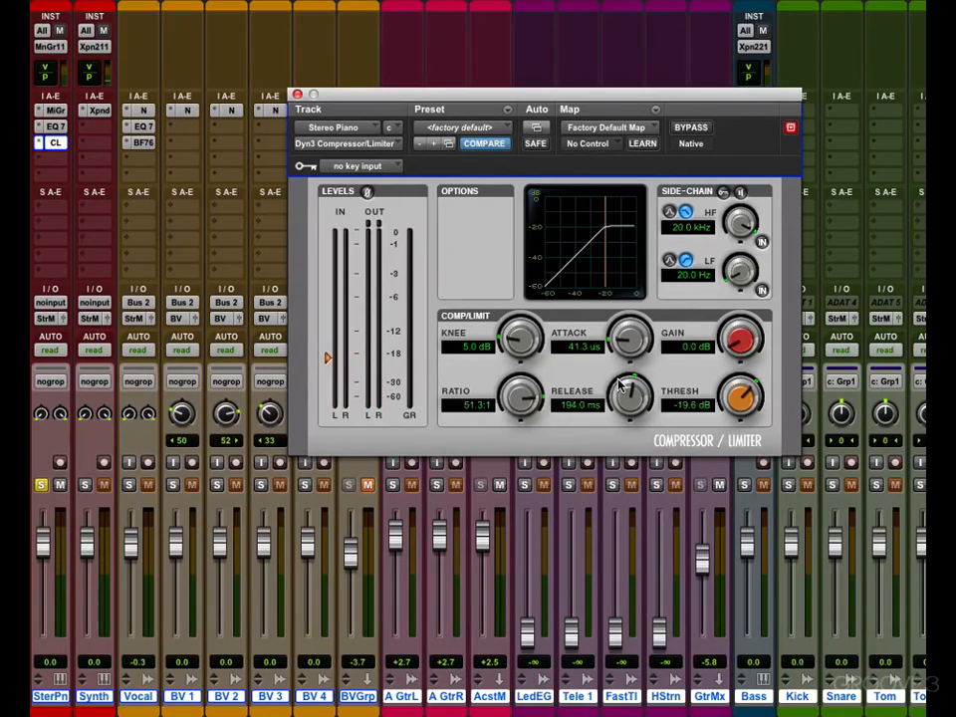
- Try a slower 13.5 ms attack on the piano compressor, settle on 54.8 µs and set the makeup gain to 3.0 dB
{"action": "left_click_drag", "start_coordinate": [627, 341], "coordinate": [751, 107]}
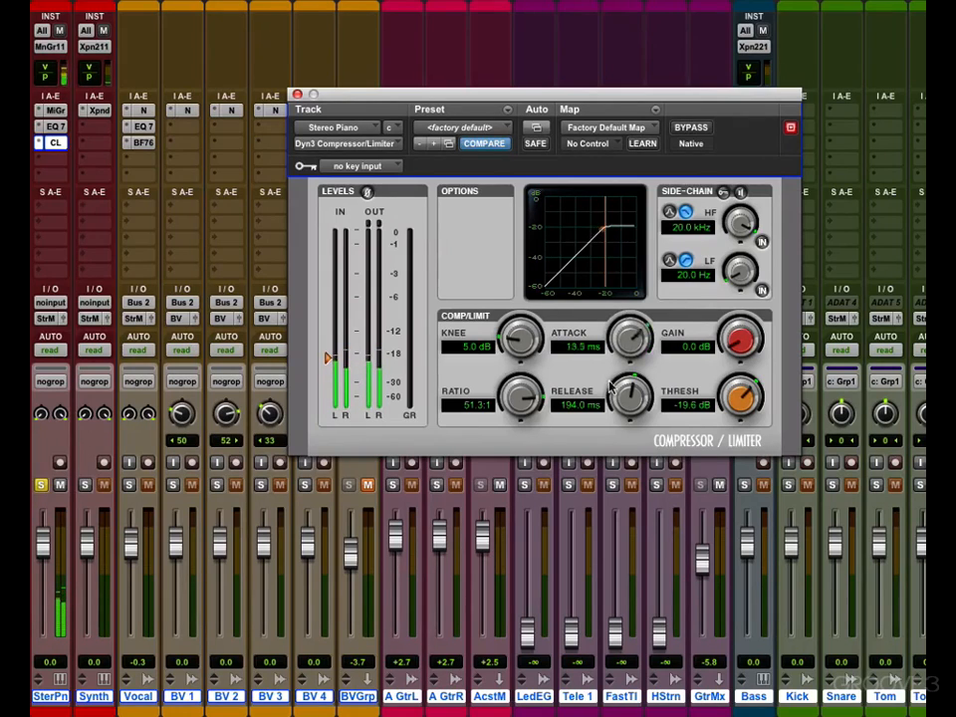
{"action": "left_click_drag", "start_coordinate": [610, 386], "coordinate": [587, 486]}
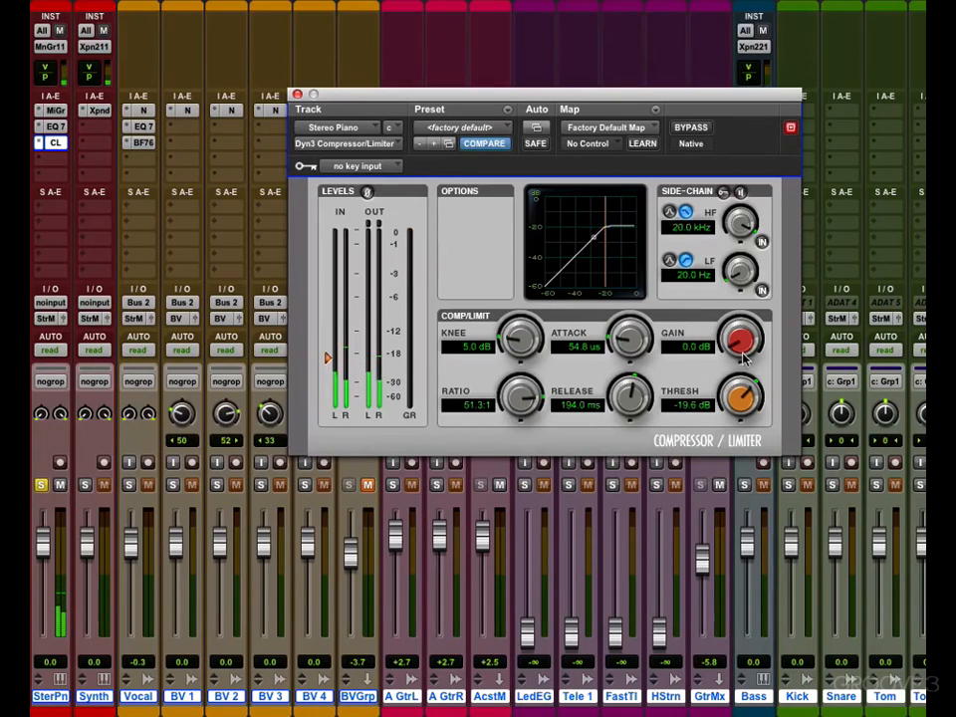
{"action": "left_click_drag", "start_coordinate": [745, 360], "coordinate": [742, 336]}
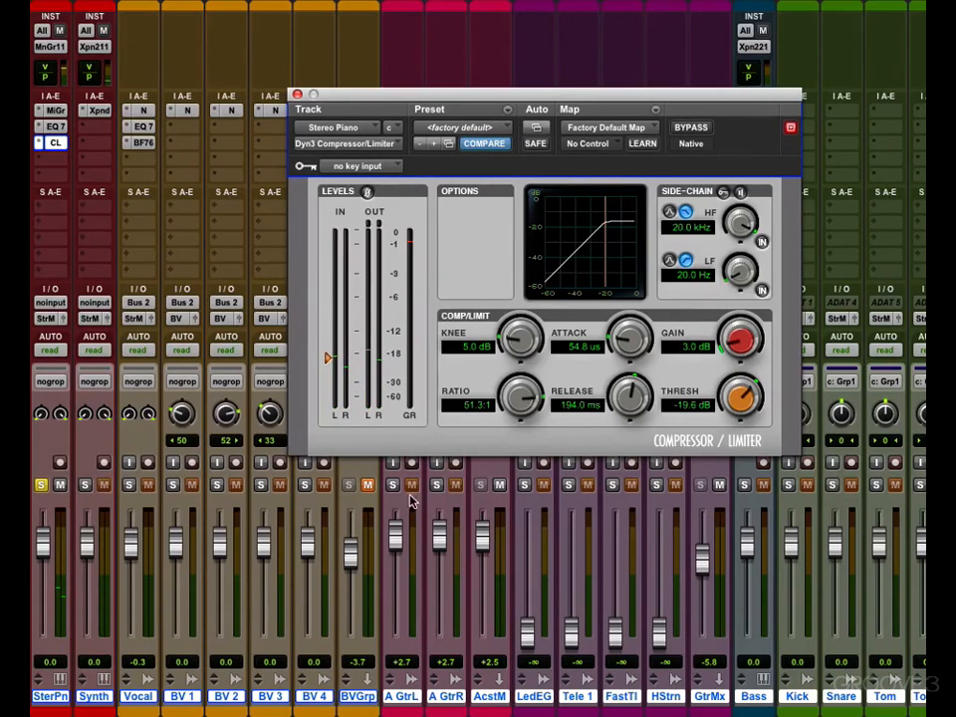
- Unsolo the piano to hear the full mix, and set AcstM's volume to -0.6 dB and the stereo piano's to +1.0 dB
{"action": "left_click", "coordinate": [41, 485]}
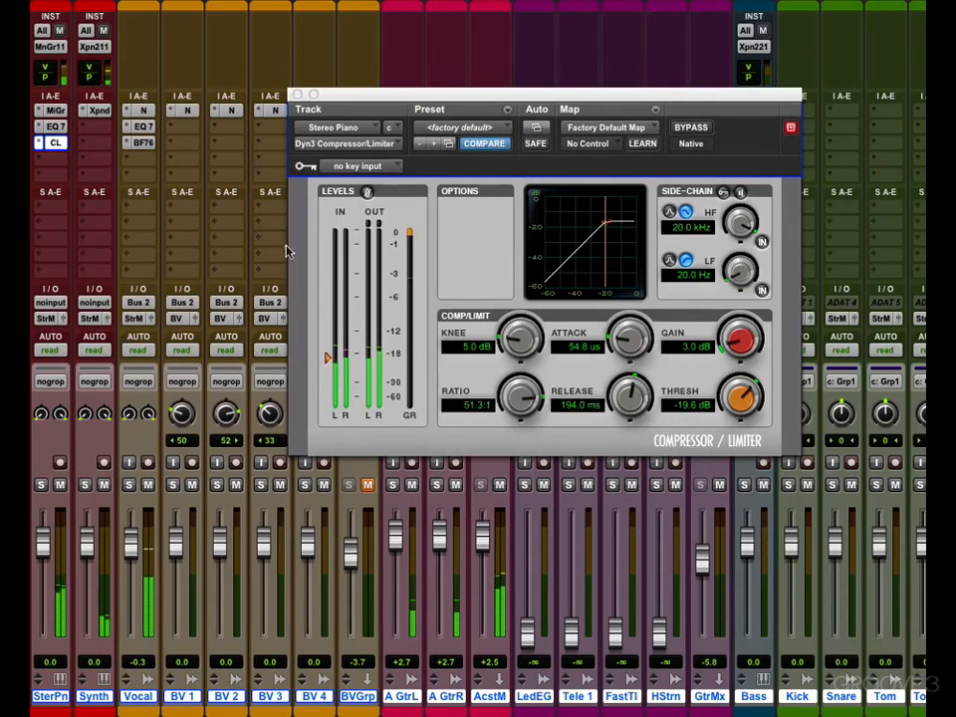
{"action": "left_click", "coordinate": [298, 95]}
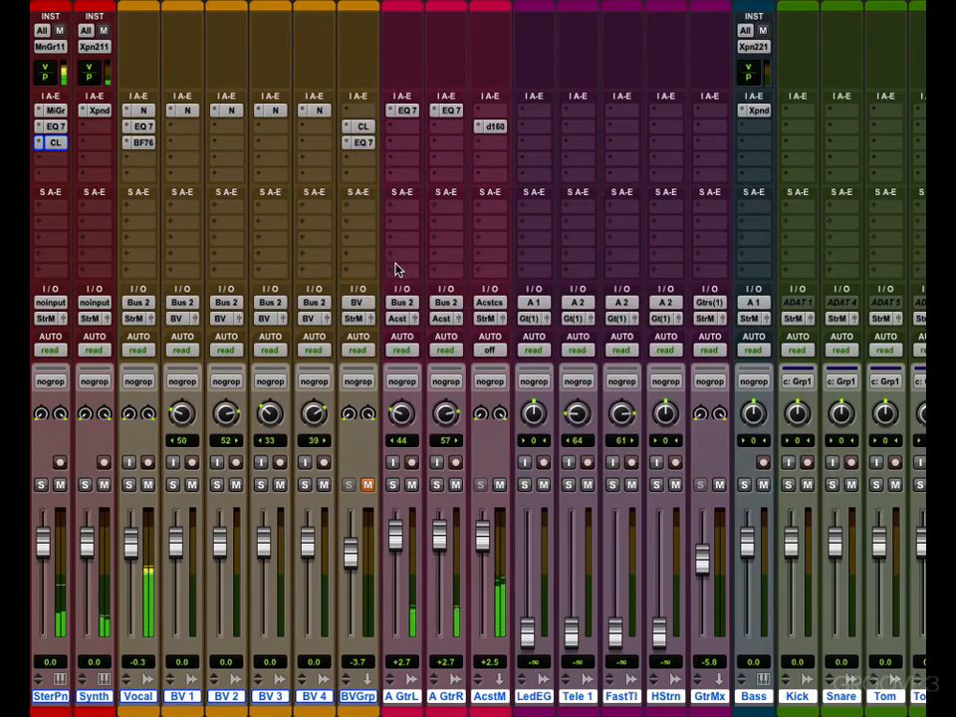
{"action": "left_click_drag", "start_coordinate": [486, 538], "coordinate": [484, 545]}
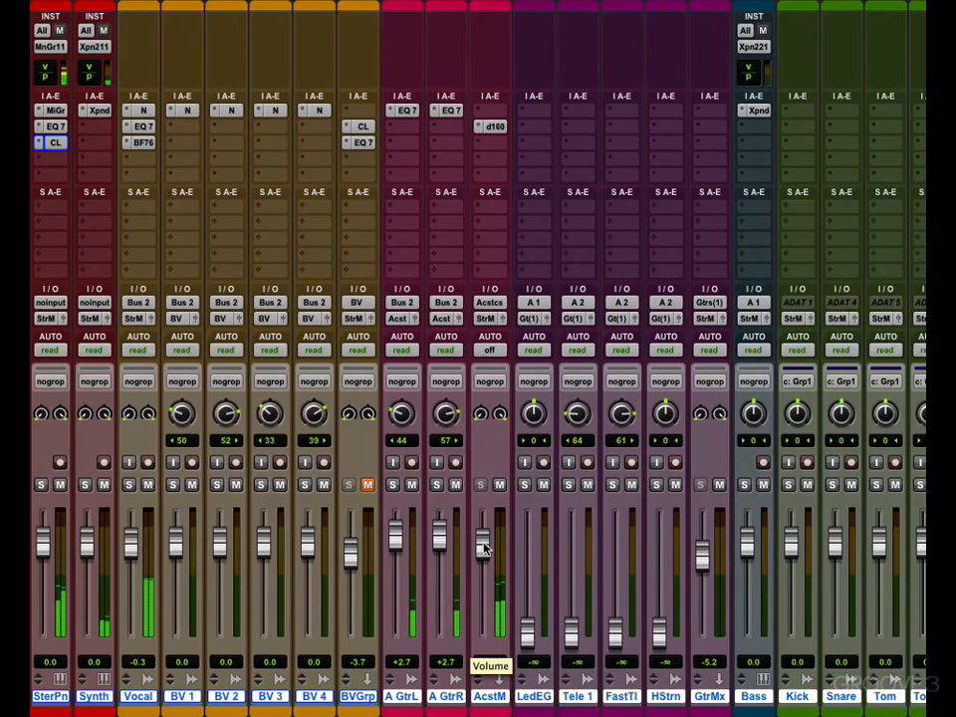
{"action": "left_click_drag", "start_coordinate": [46, 561], "coordinate": [45, 554]}
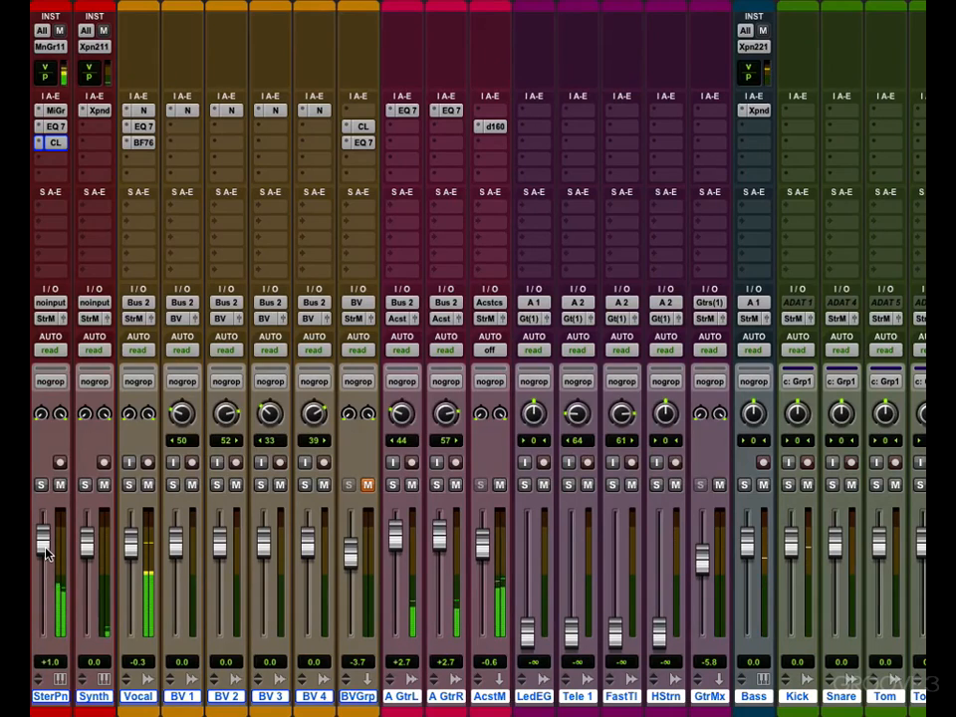
- In the stereo piano's EQ, set the high-pass filter to 177.5 Hz and cut the high shelf 2.0 dB at 5.50 kHz
{"action": "left_click", "coordinate": [60, 129]}
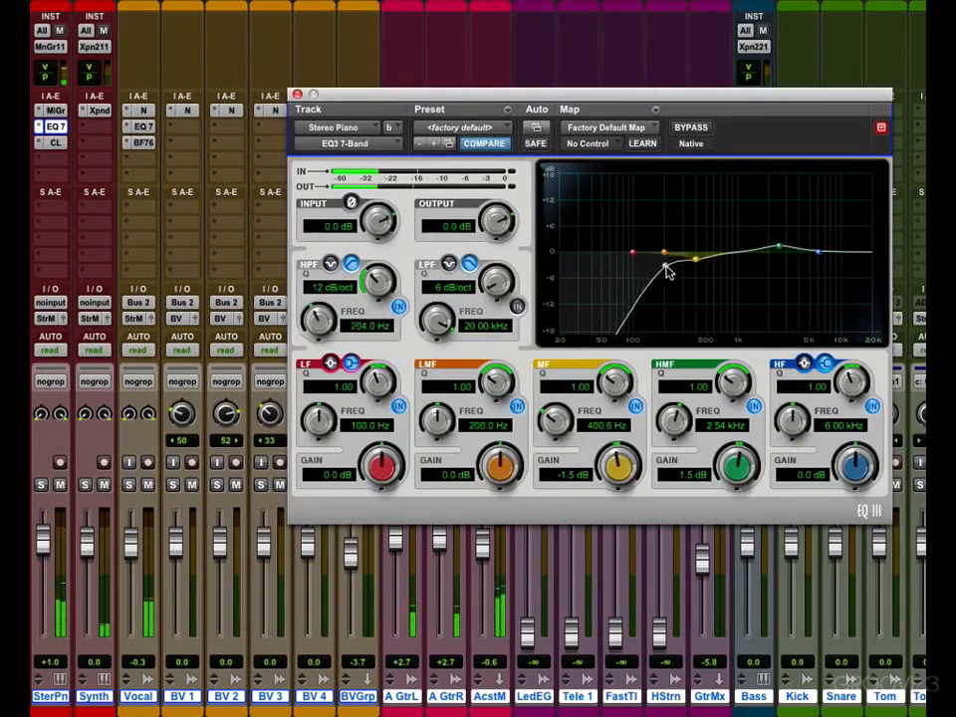
{"action": "mouse_move", "coordinate": [667, 271]}
{"action": "left_mouse_down"}
{"action": "mouse_move", "coordinate": [726, 273]}
{"action": "mouse_move", "coordinate": [659, 273]}
{"action": "left_mouse_up"}
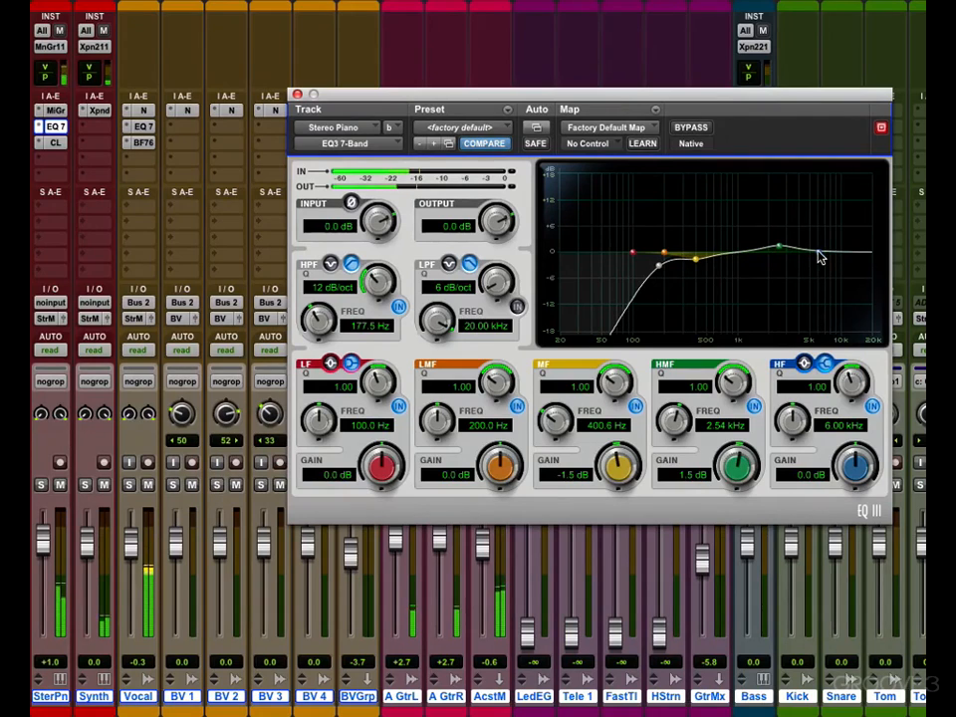
{"action": "mouse_move", "coordinate": [819, 256]}
{"action": "left_mouse_down"}
{"action": "mouse_move", "coordinate": [815, 280]}
{"action": "mouse_move", "coordinate": [815, 265]}
{"action": "left_mouse_up"}
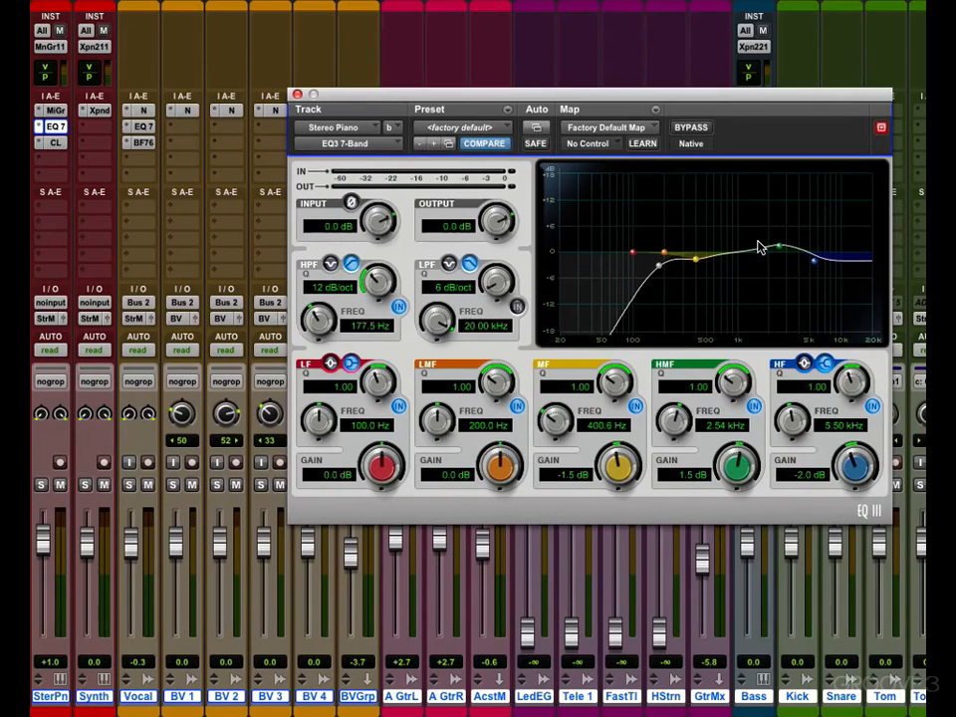
- Set the stereo piano's high-pass filter to 208.1 Hz and compare the mix with its EQ and compressor bypassed and active
{"action": "left_click_drag", "start_coordinate": [660, 267], "coordinate": [668, 269]}
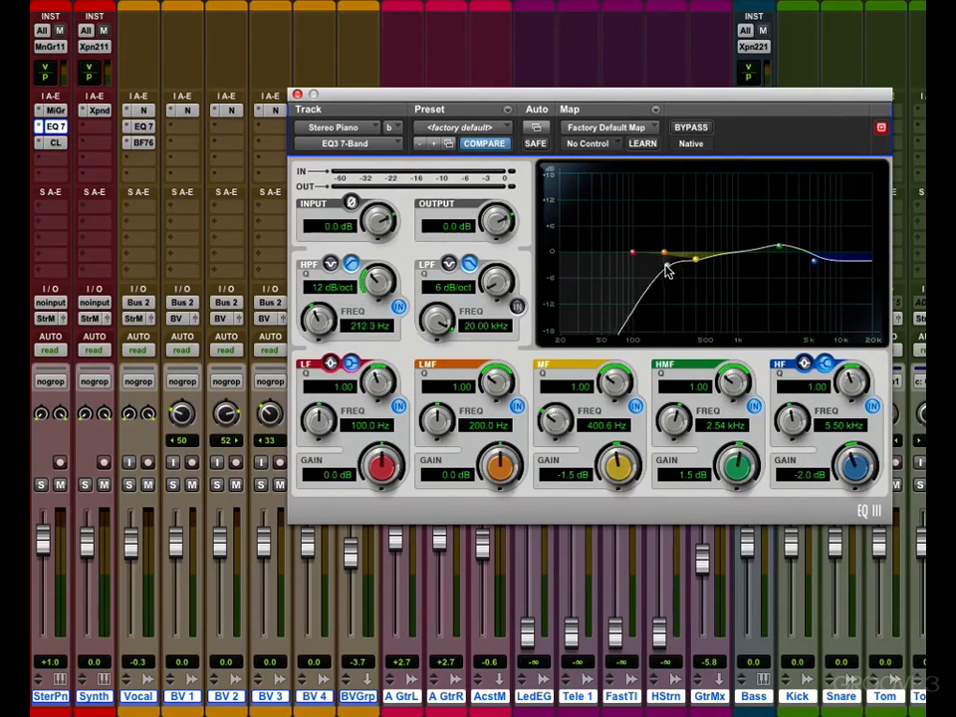
{"action": "left_click", "coordinate": [692, 129]}
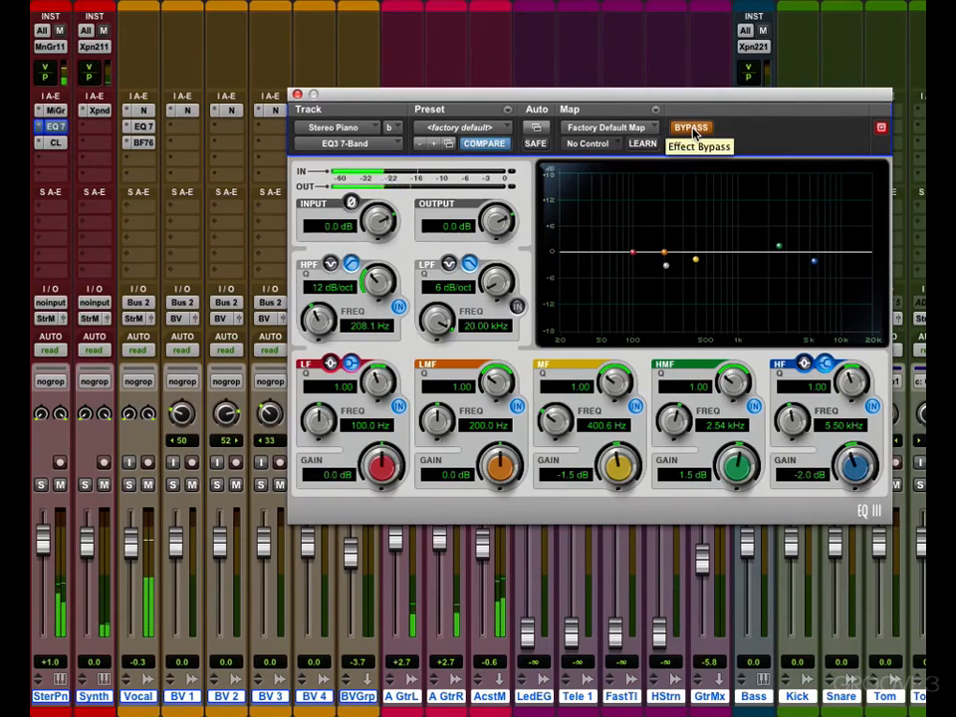
{"action": "left_click", "coordinate": [694, 130]}
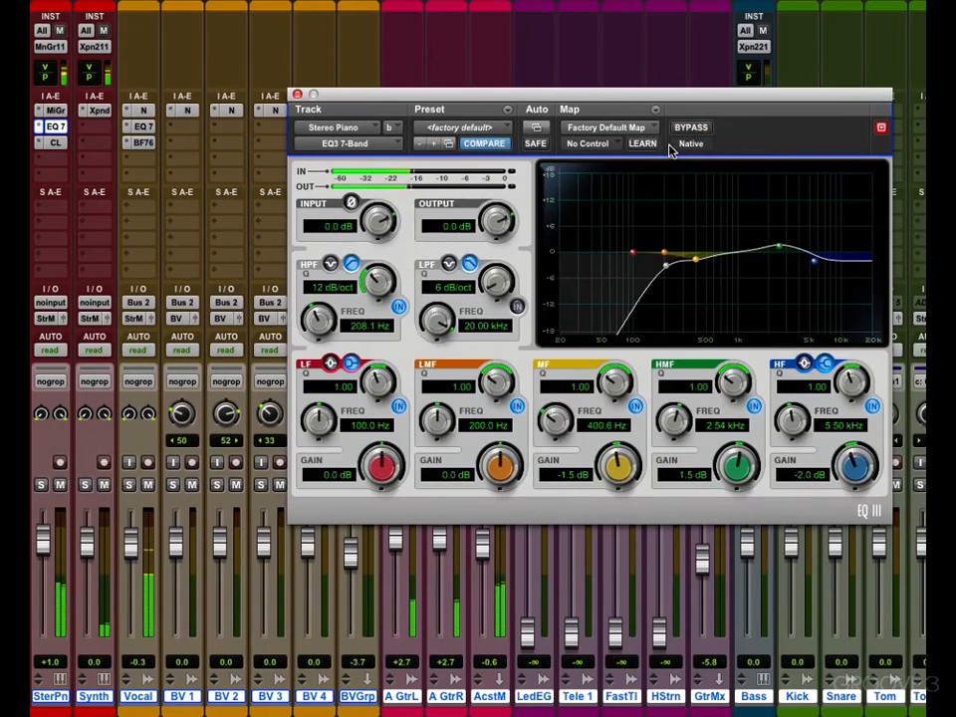
{"action": "left_click", "coordinate": [55, 127], "text": "super"}
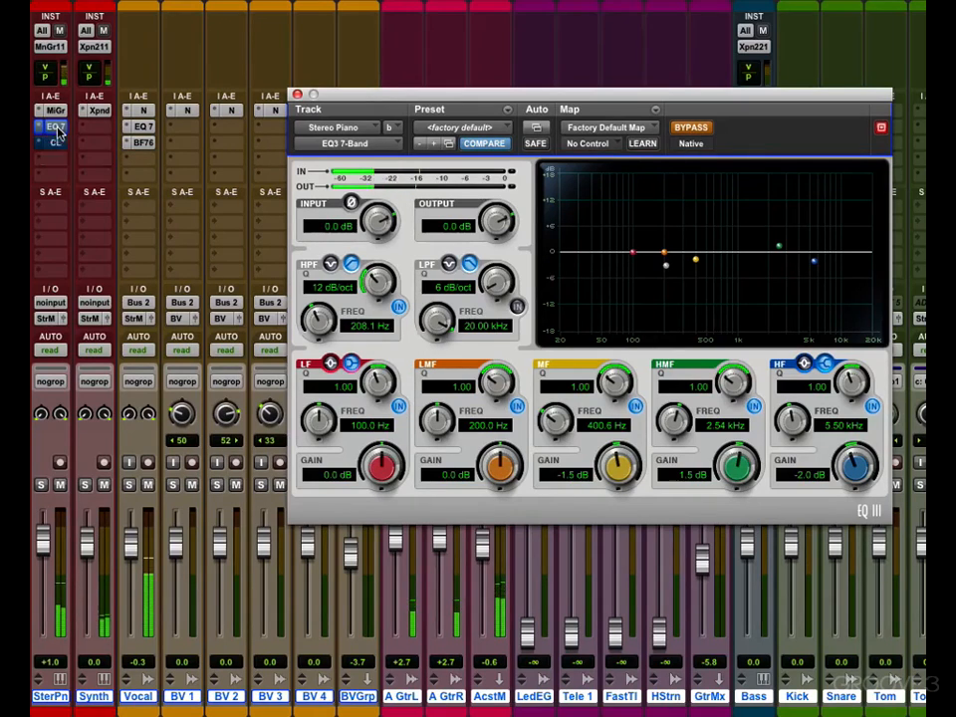
{"action": "left_click", "coordinate": [55, 127], "text": "super"}
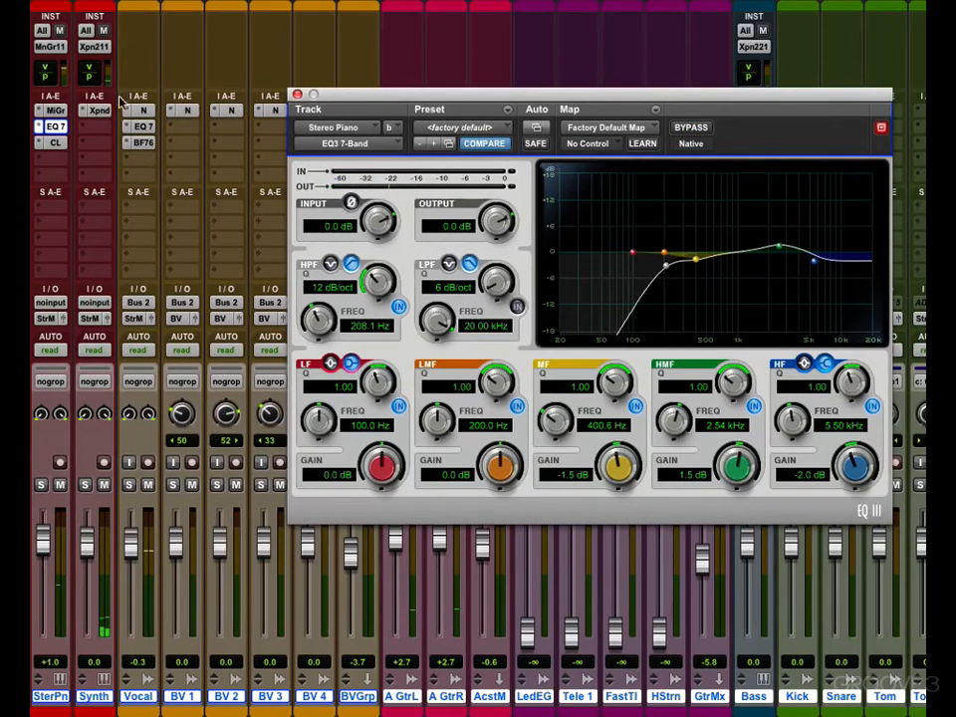
- Switch to the Edit window, close the piano EQ, and play the Synths clip from the start of the session
{"action": "key", "text": "super+equal"}
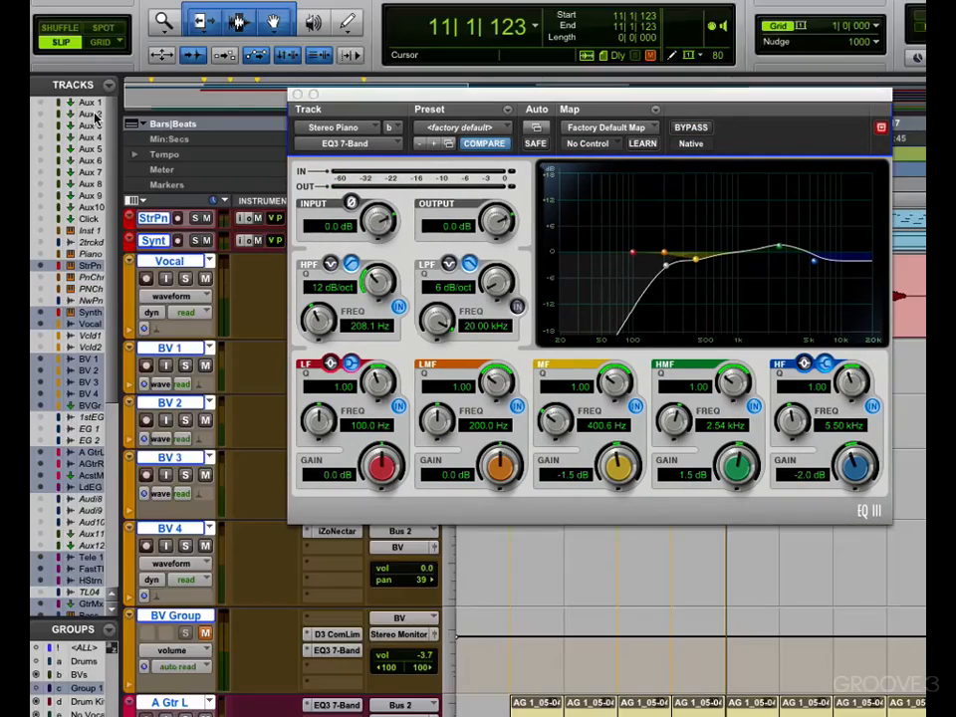
{"action": "left_click", "coordinate": [296, 95]}
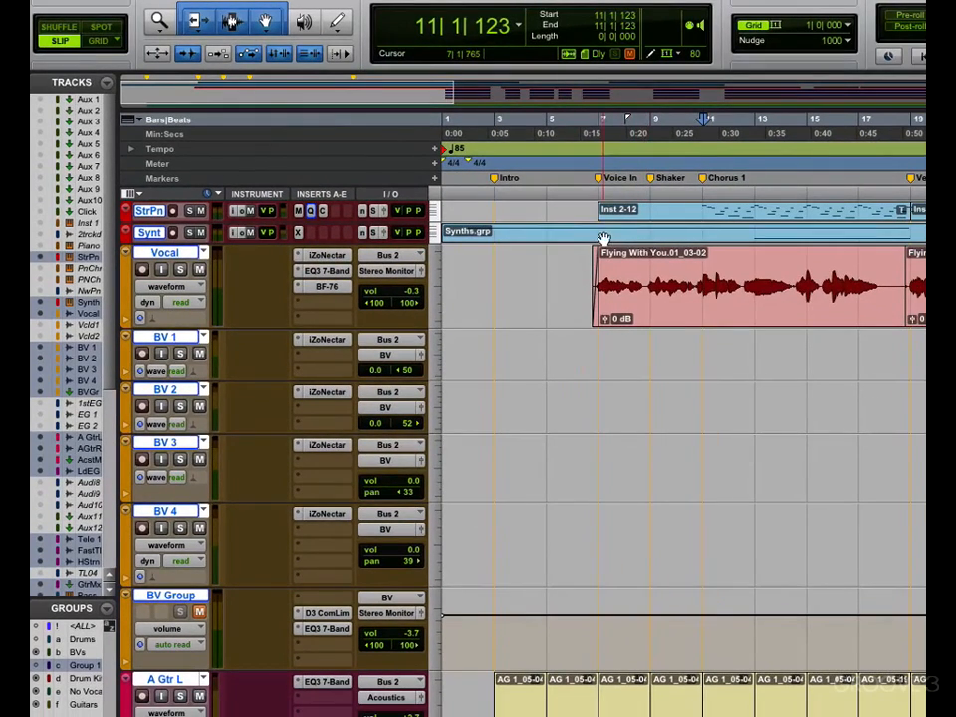
{"action": "key", "text": "Return"}
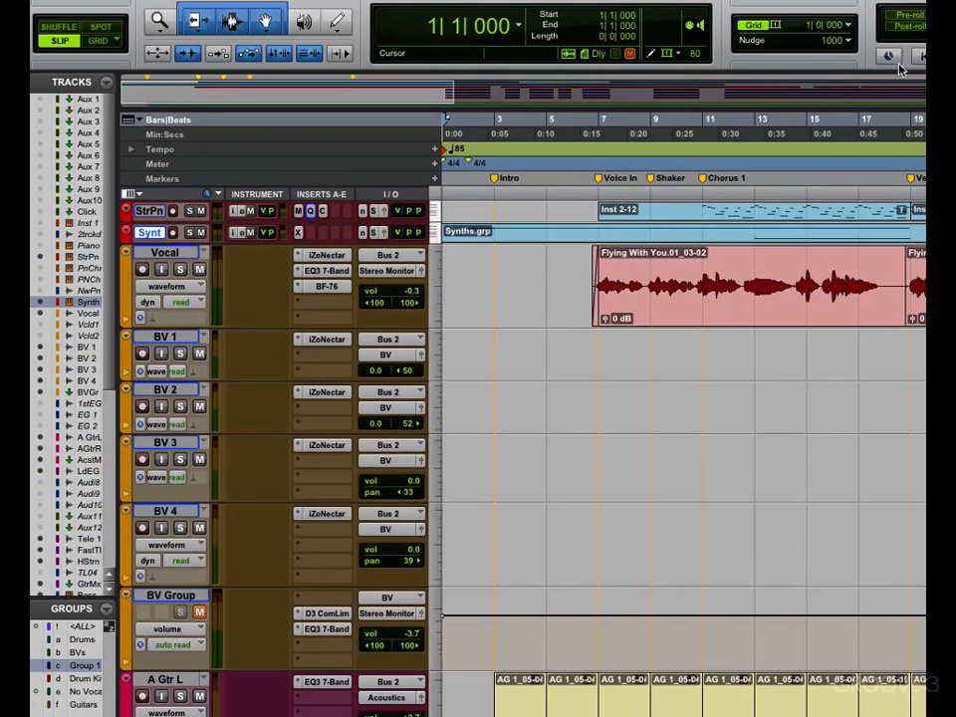
{"action": "left_click", "coordinate": [646, 235]}
{"action": "key", "text": "space"}
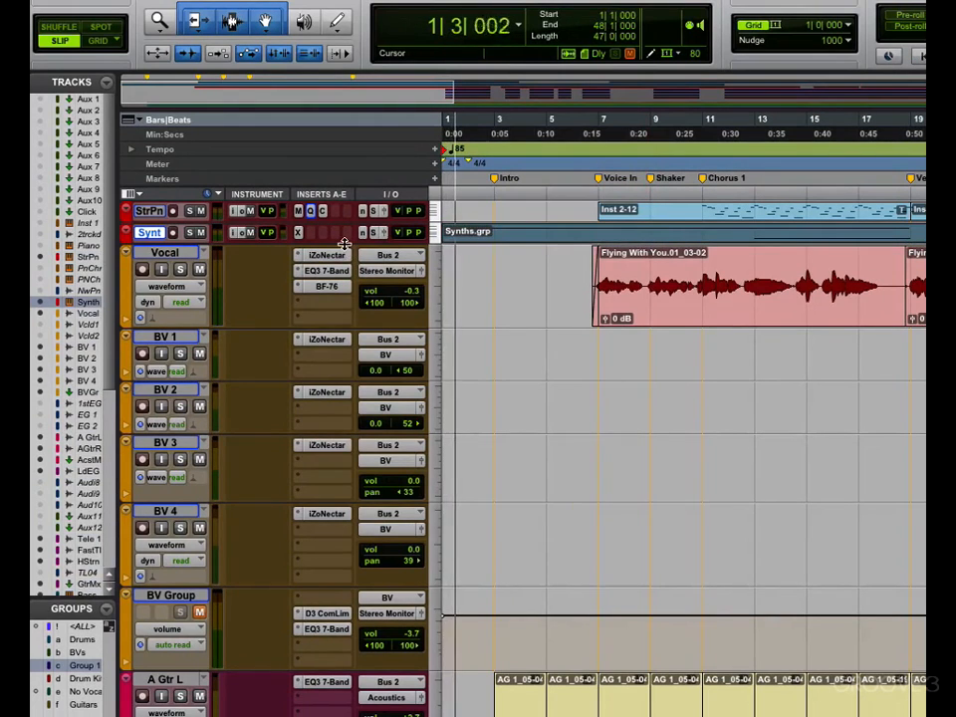
- Enlarge the Synths track and check the master level of its Xpand2 instrument
{"action": "left_click_drag", "start_coordinate": [345, 244], "coordinate": [379, 374]}
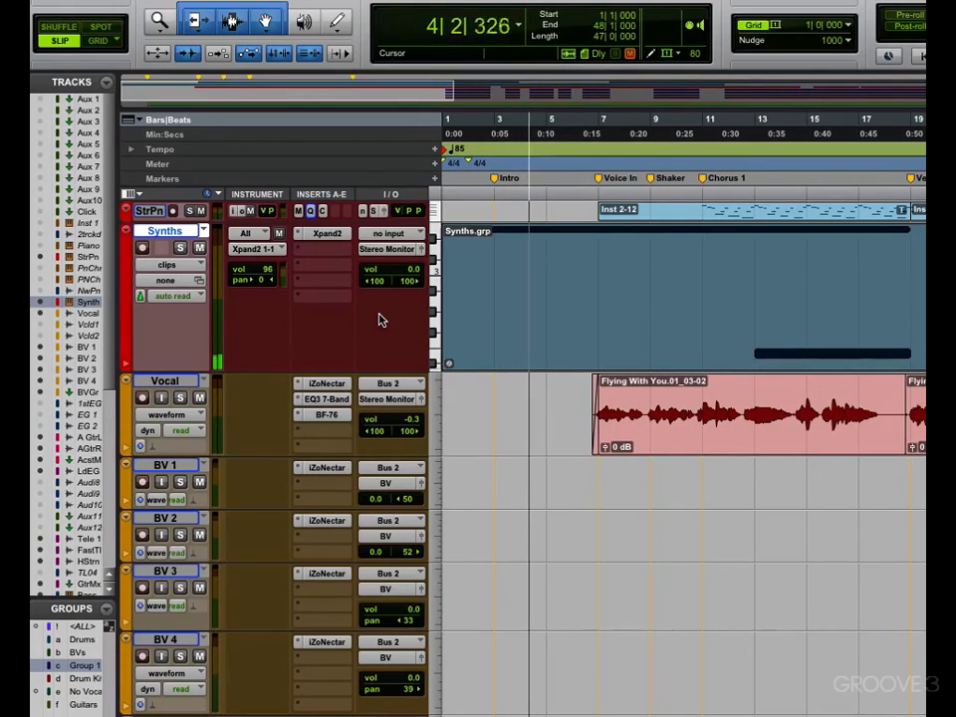
{"action": "left_click", "coordinate": [326, 233]}
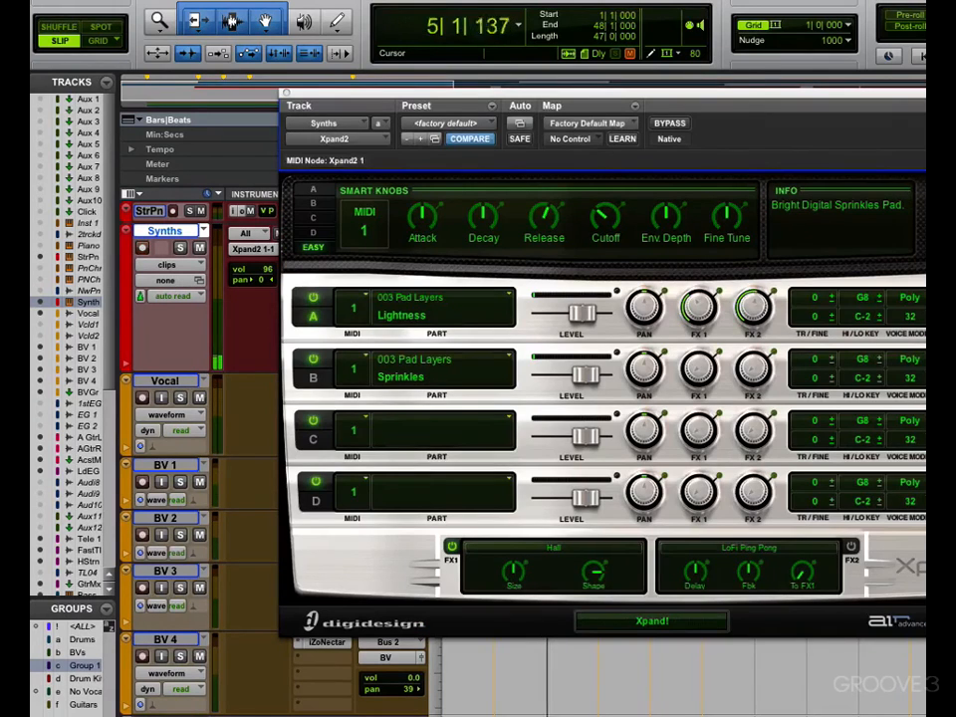
{"action": "left_click", "coordinate": [941, 212]}
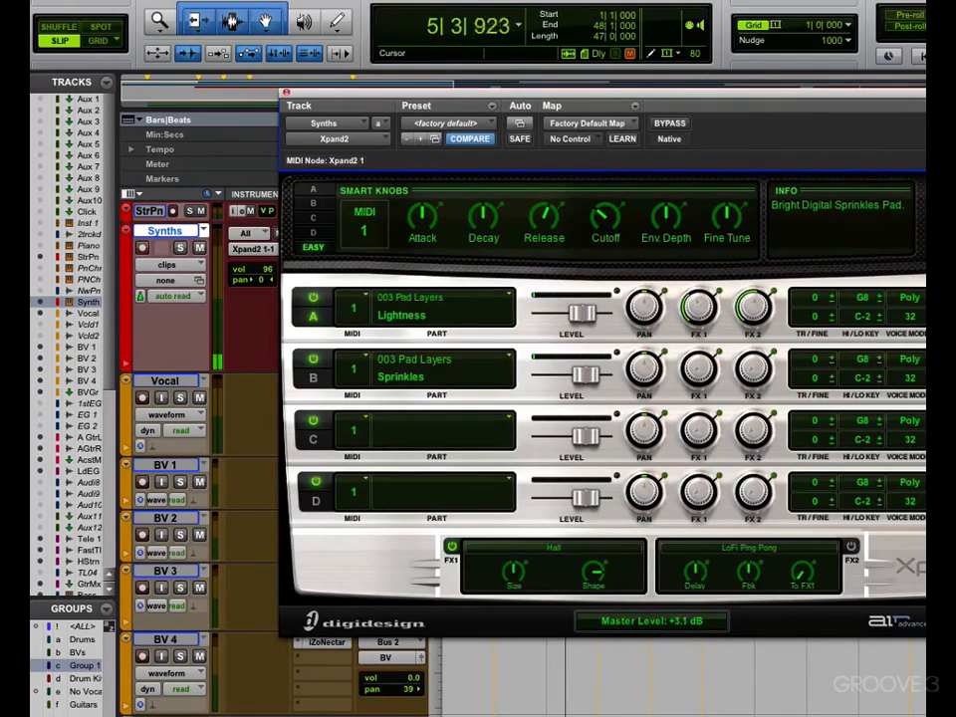
{"action": "left_click", "coordinate": [285, 92]}
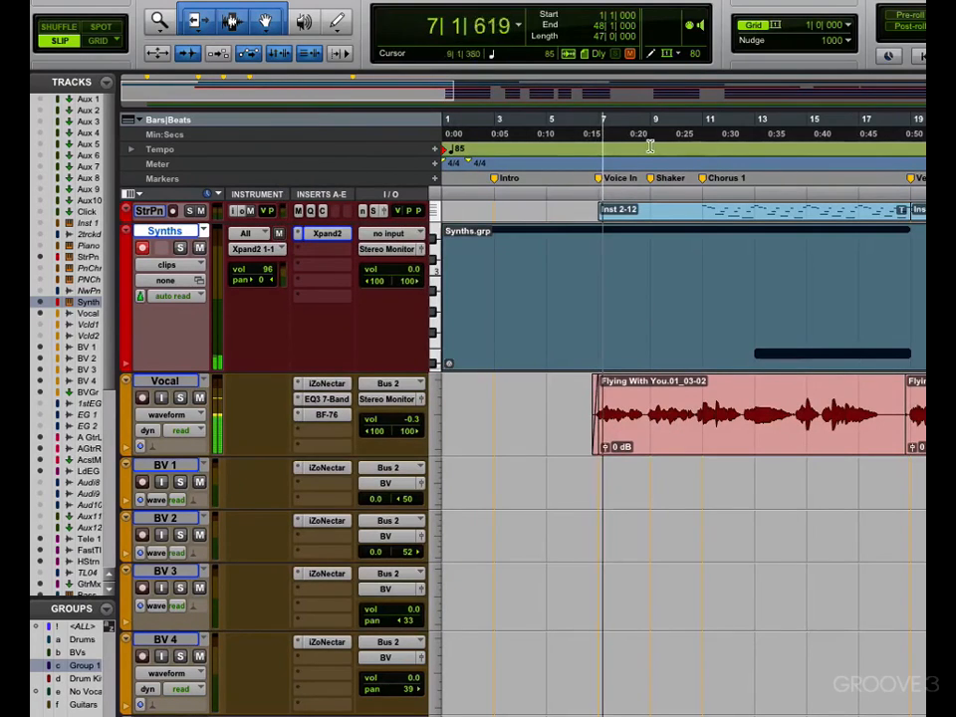
- Play the mix from 12|4|186 to hear the synths in the chorus, stop playback and return to the Mix window
{"action": "left_click", "coordinate": [749, 134]}
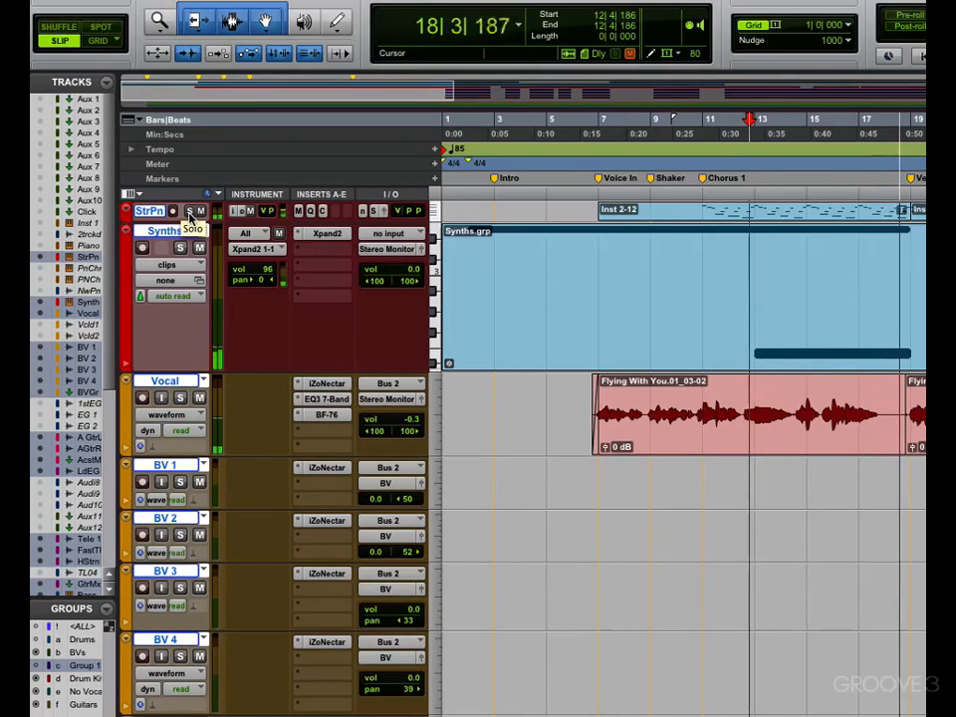
{"action": "key", "text": "space"}
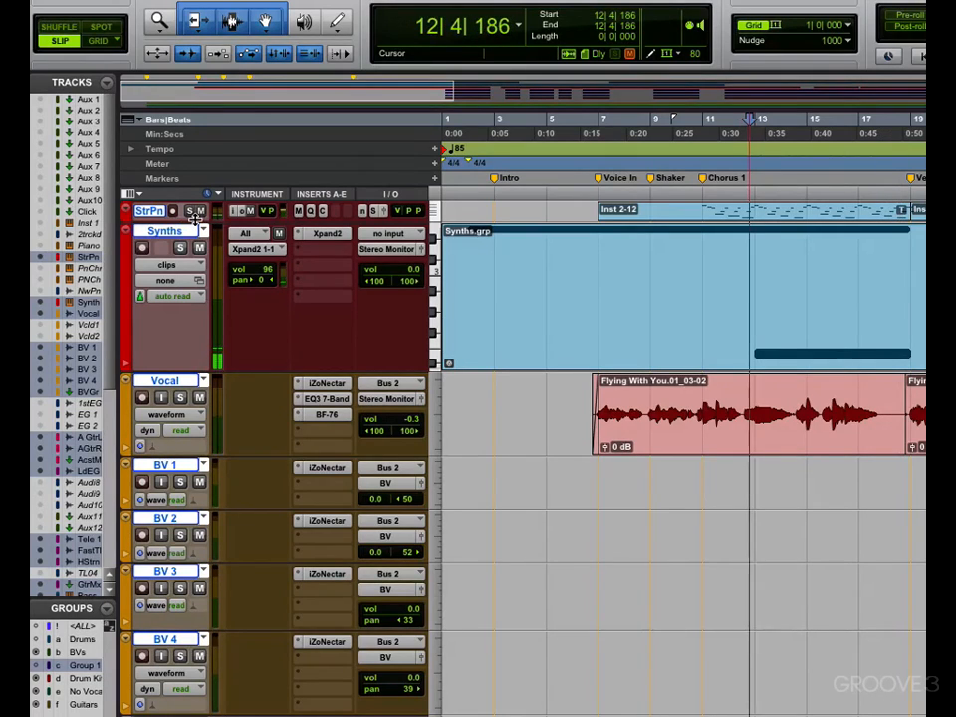
{"action": "left_click", "coordinate": [126, 230]}
{"action": "left_click", "coordinate": [114, 249]}
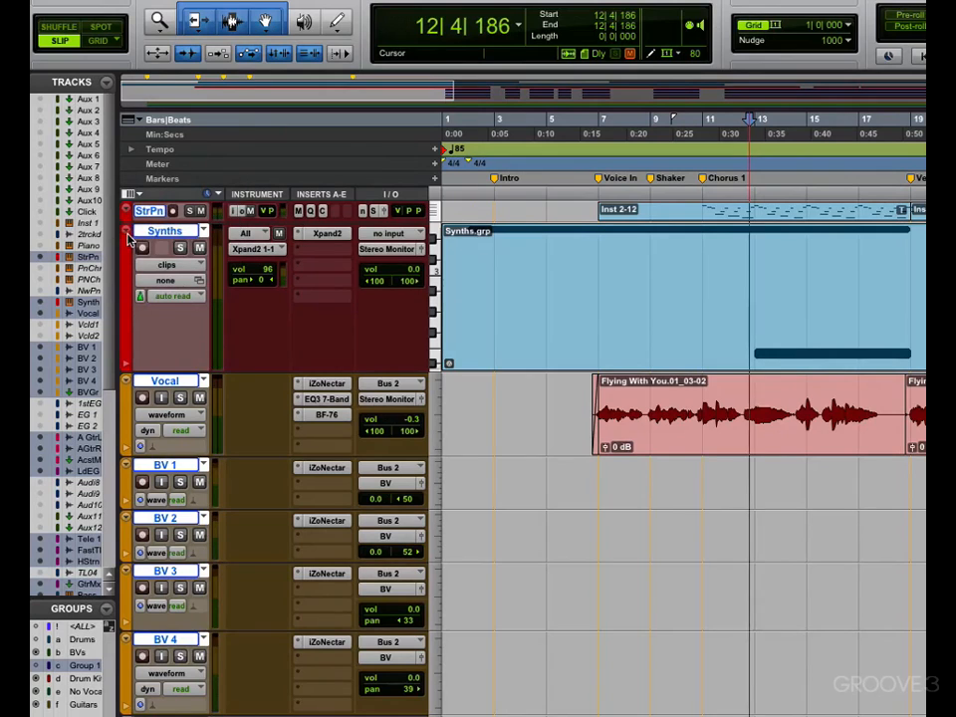
{"action": "scroll", "coordinate": [281, 380], "scroll_direction": "down", "scroll_amount": 10}
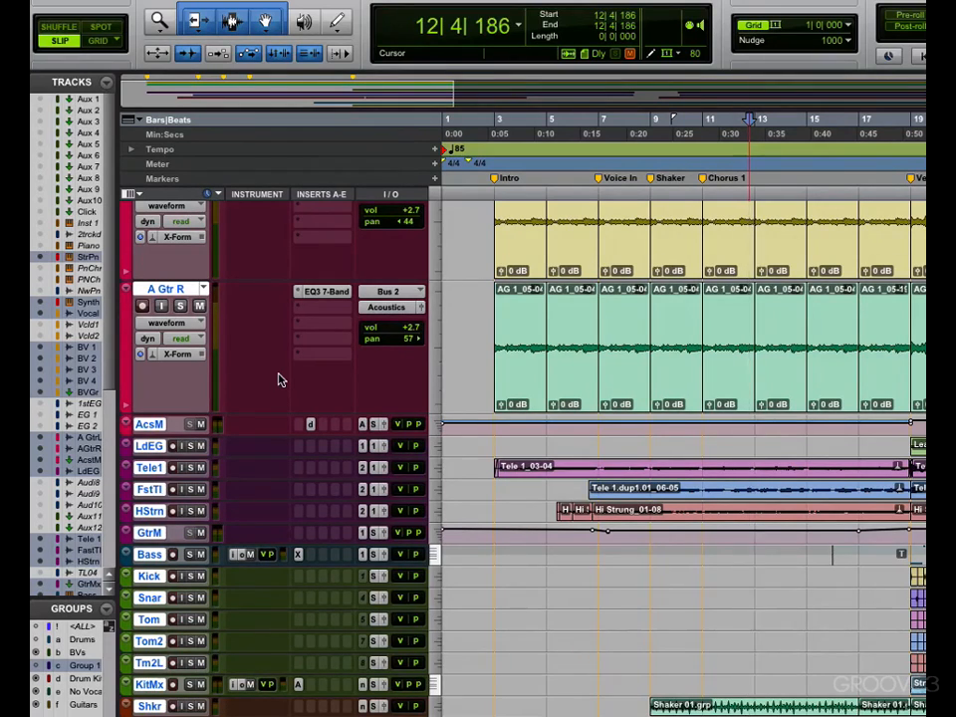
{"action": "key", "text": "super+equal"}
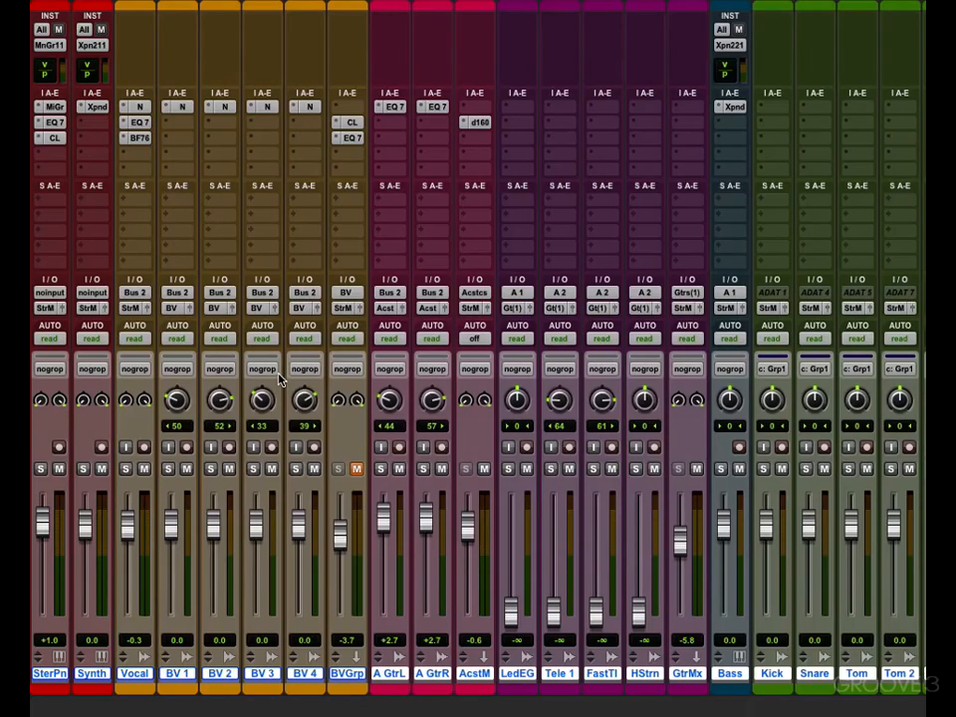